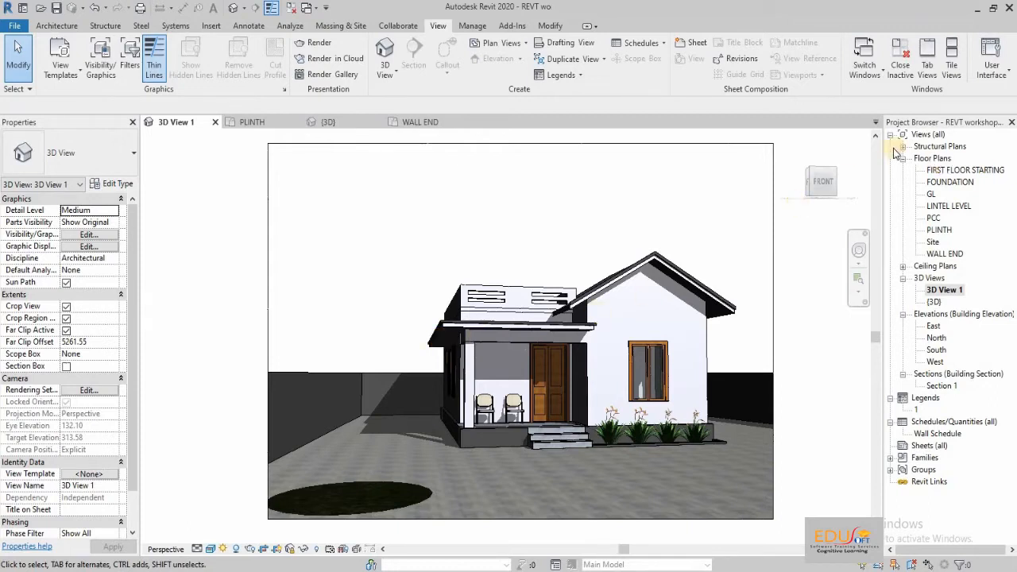
Open the PLINTH floor plan, dismissing the save reminder, and start a new railing by sketching its path
double_click(940, 230)
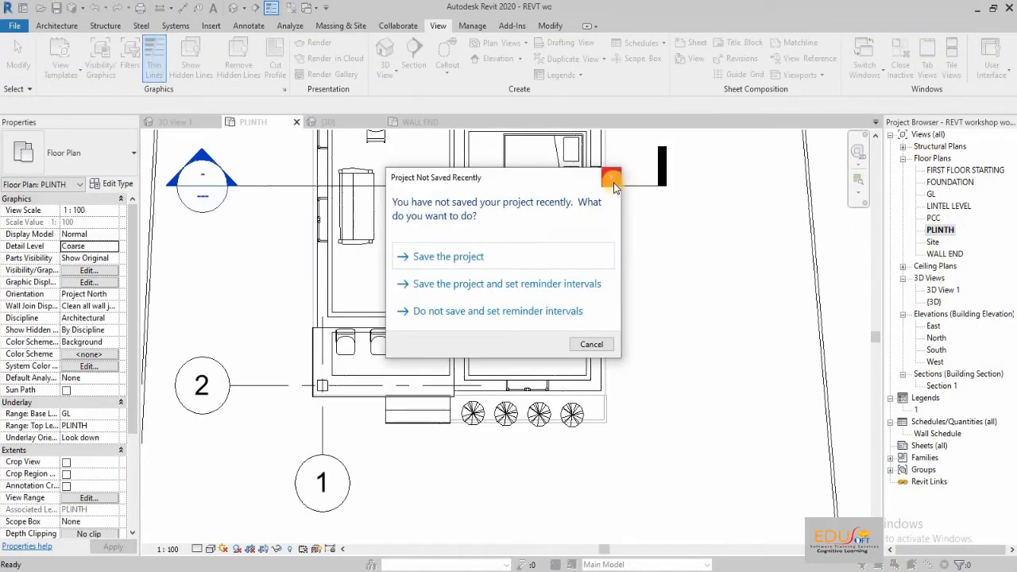
click(613, 182)
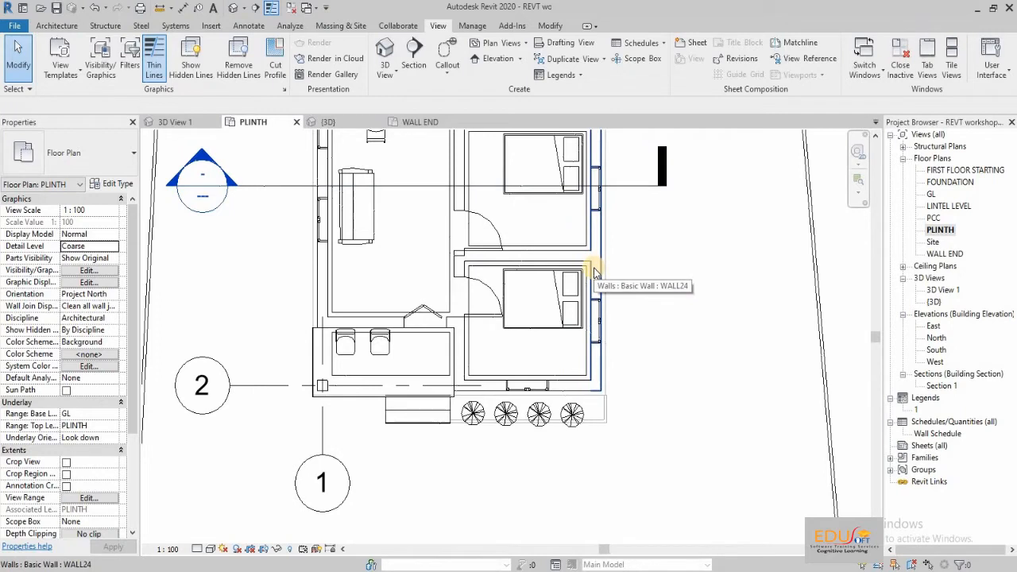
click(54, 27)
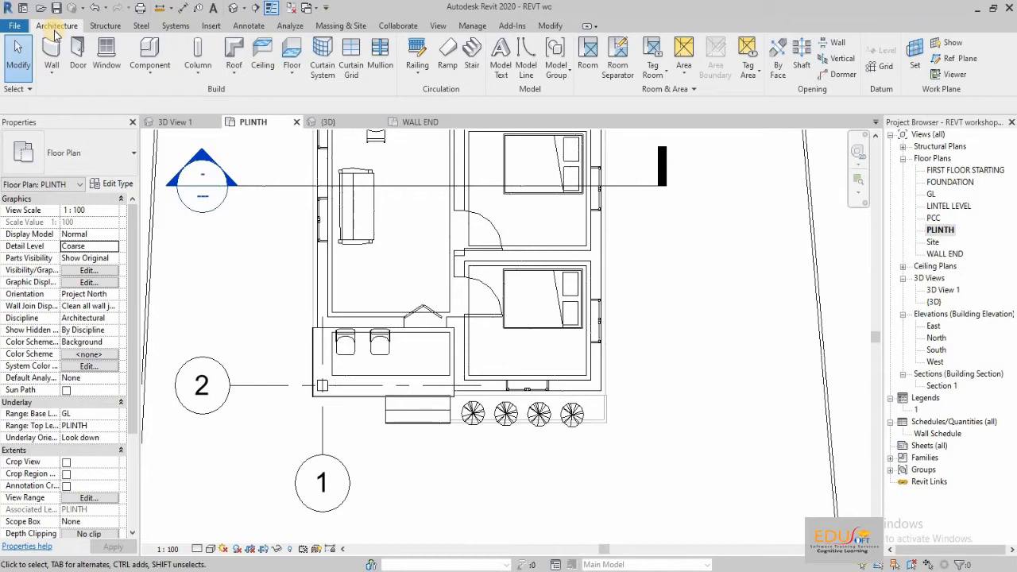
click(413, 70)
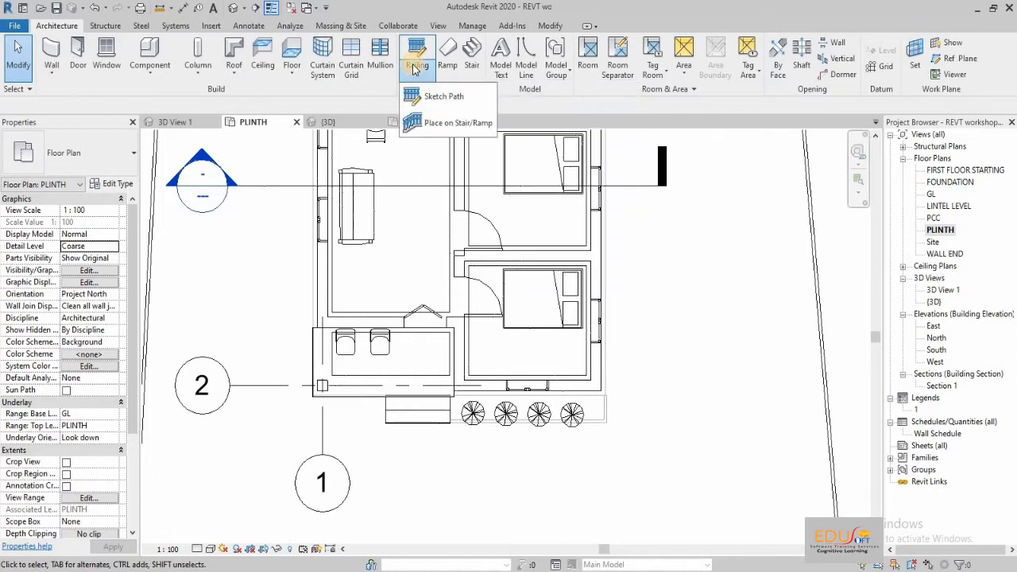
click(458, 97)
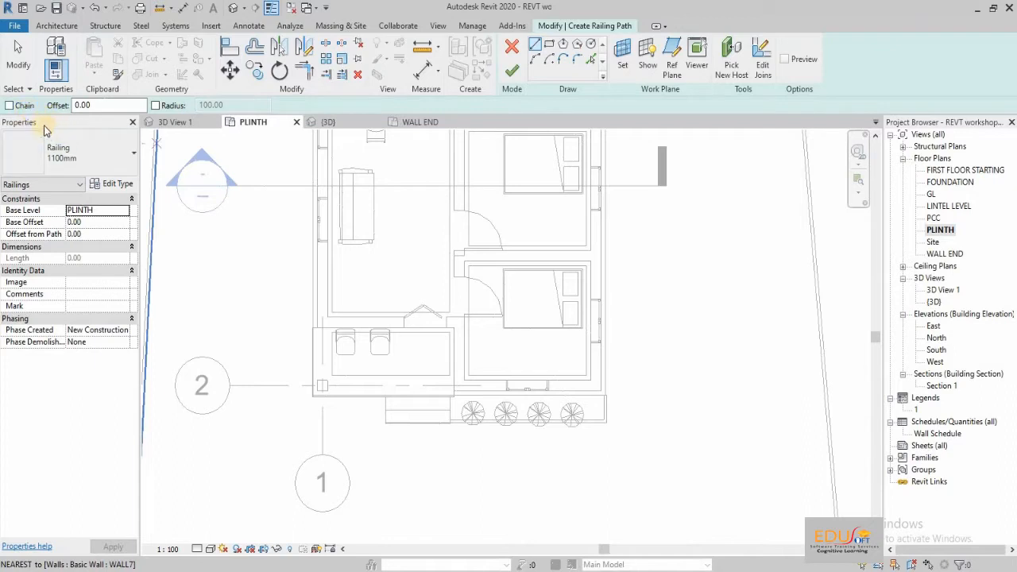
Duplicate the 900mm railing type under the name 100 for the new railing
click(110, 153)
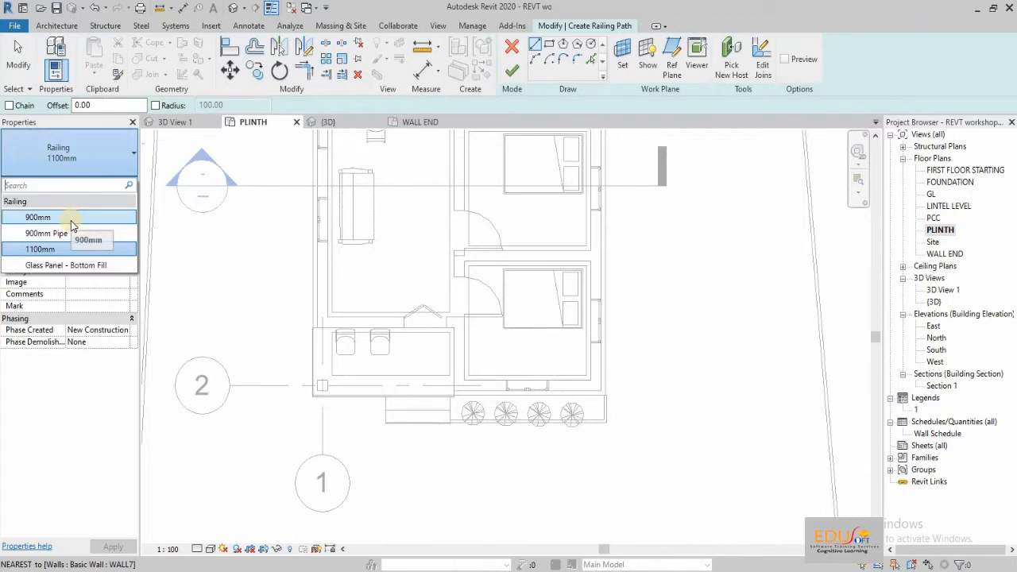
click(70, 219)
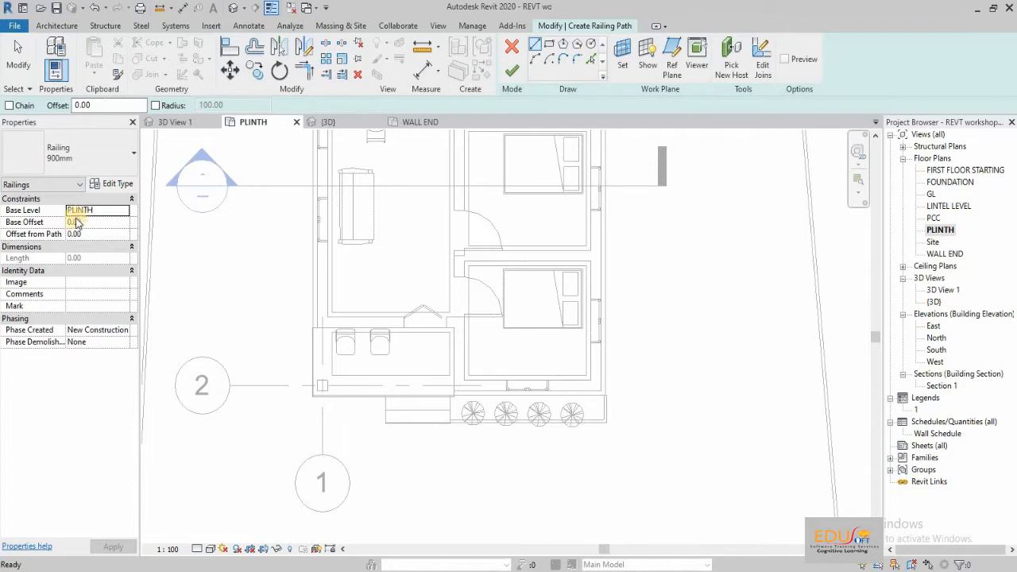
click(119, 184)
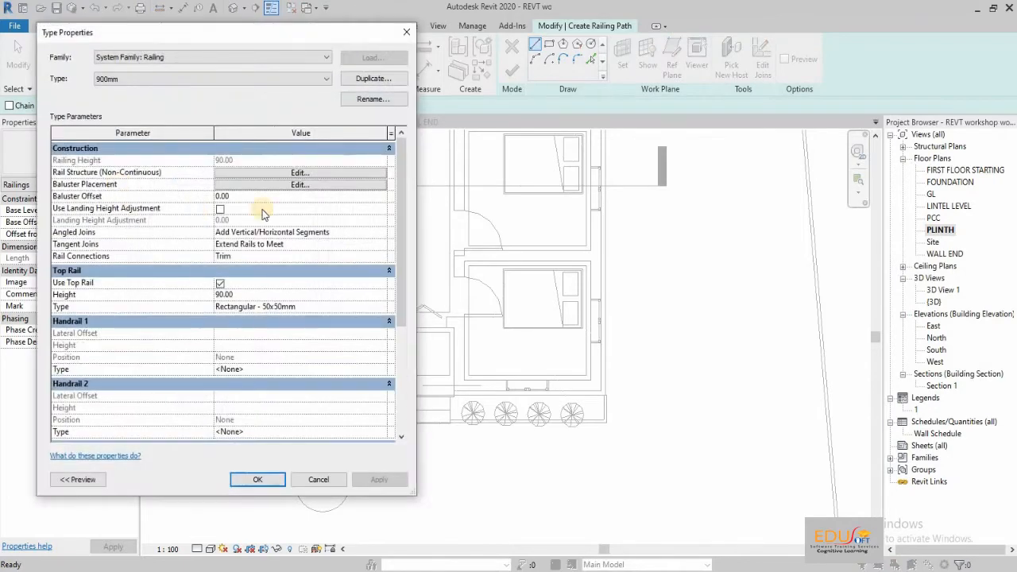
click(356, 80)
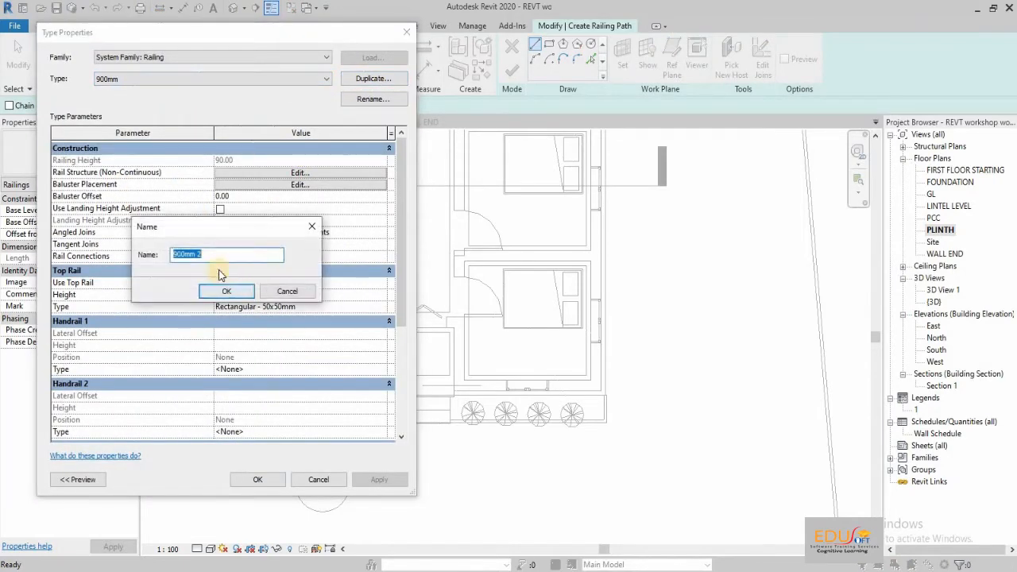
text(100)
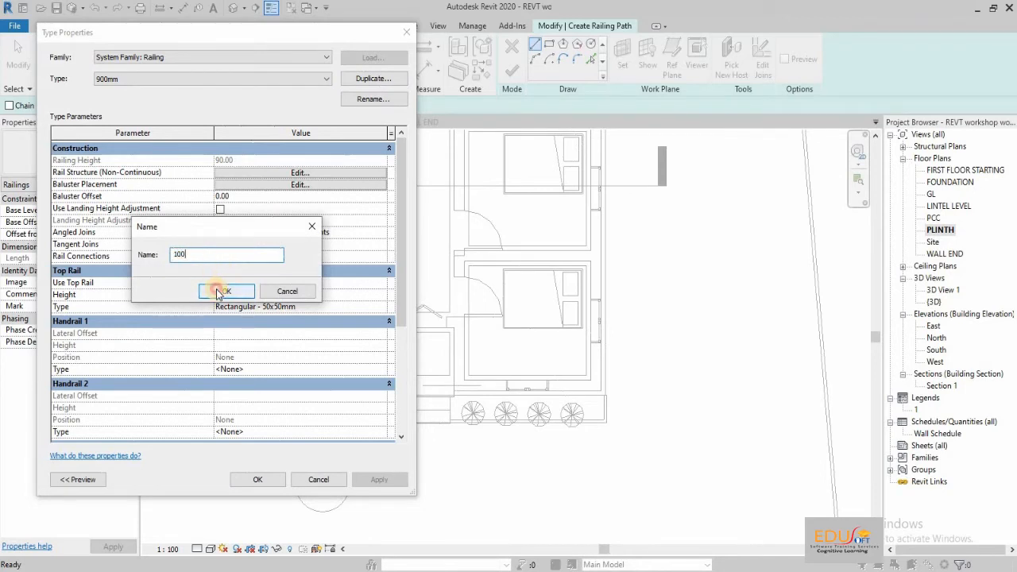
click(220, 291)
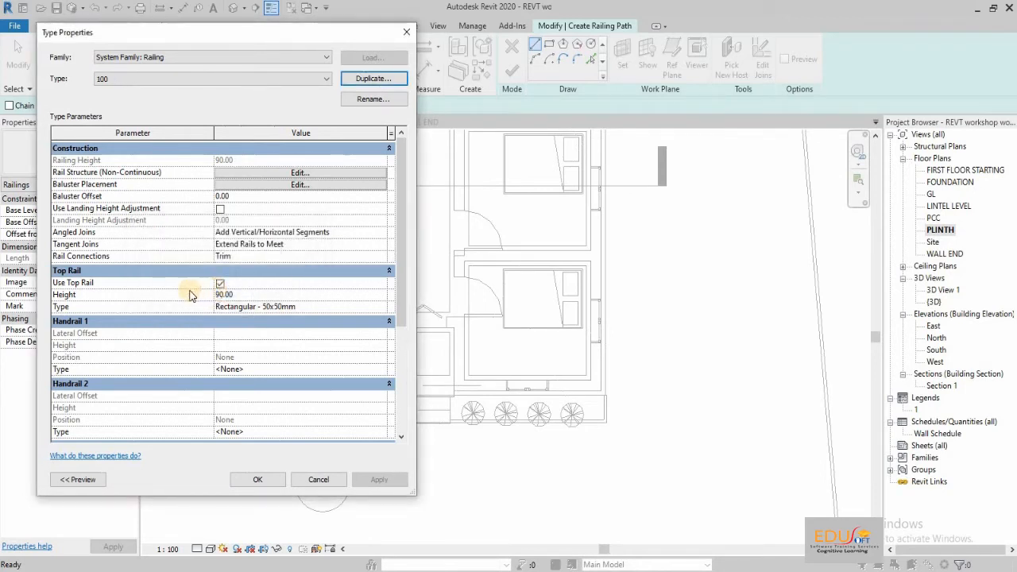
click(257, 479)
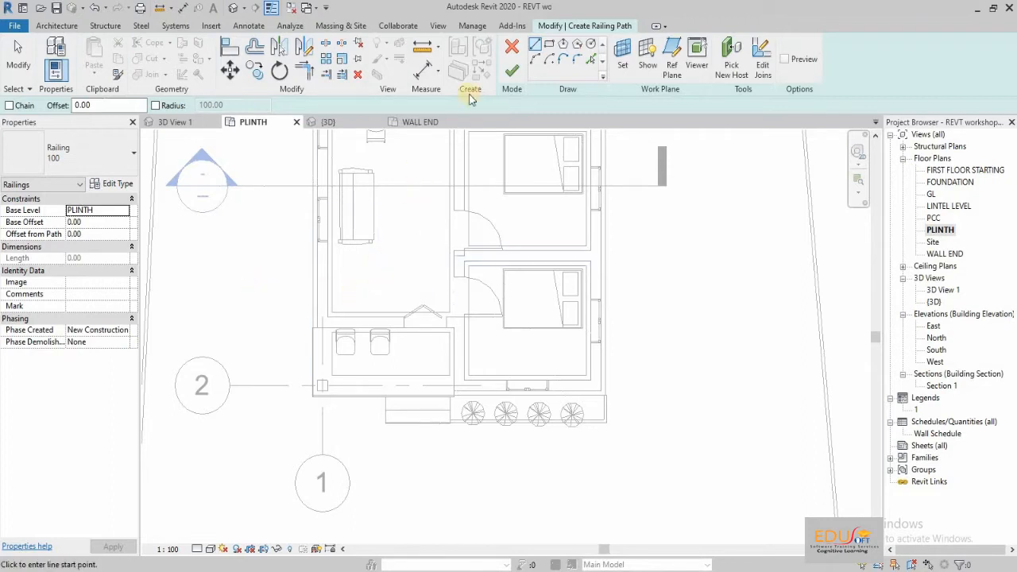
Sketch a straight railing path about 109.5 long on the porch's outer side, from the house wall to the corner column, and finish the railing
click(534, 45)
scroll(350, 414, up, 2)
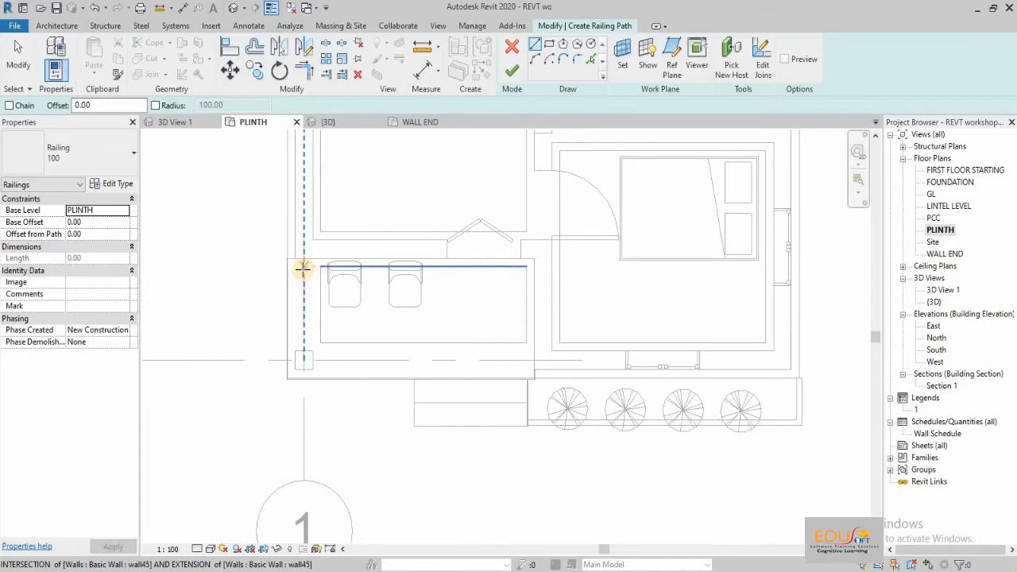
click(303, 268)
click(304, 352)
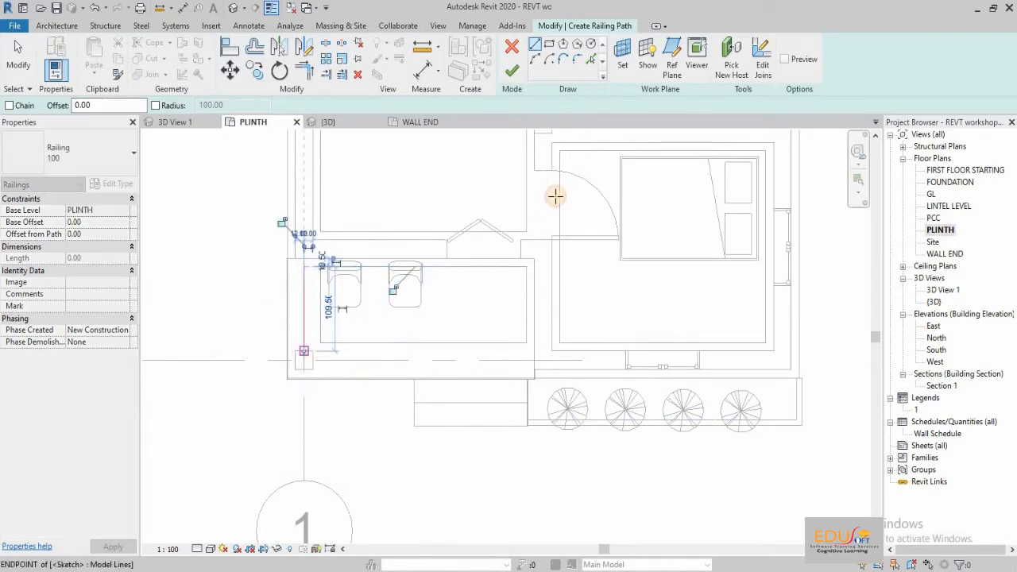
click(512, 69)
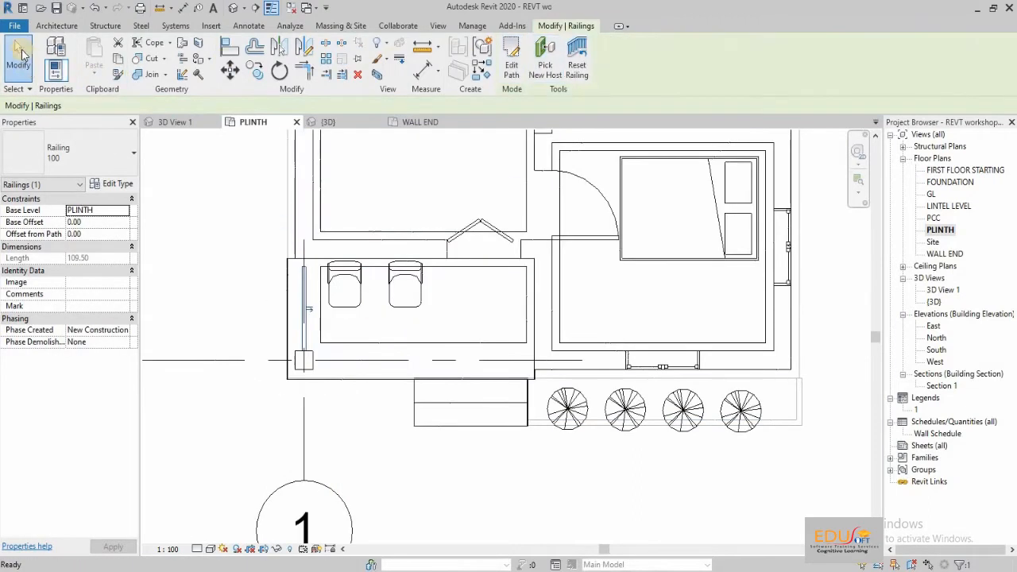
Create a second type 100 railing about 130 long along the porch front, from the corner column to the edge of the steps
click(54, 25)
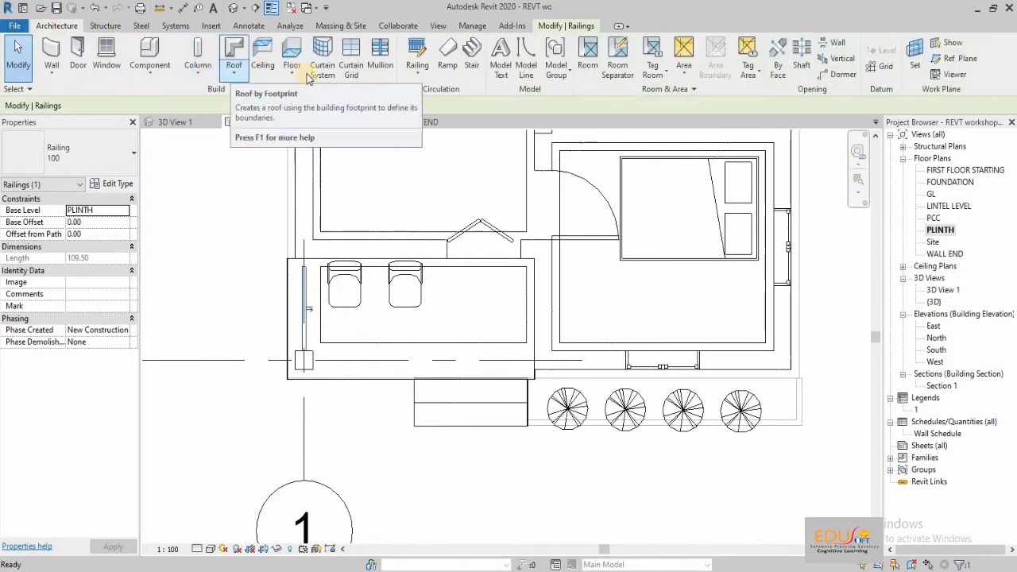
click(411, 73)
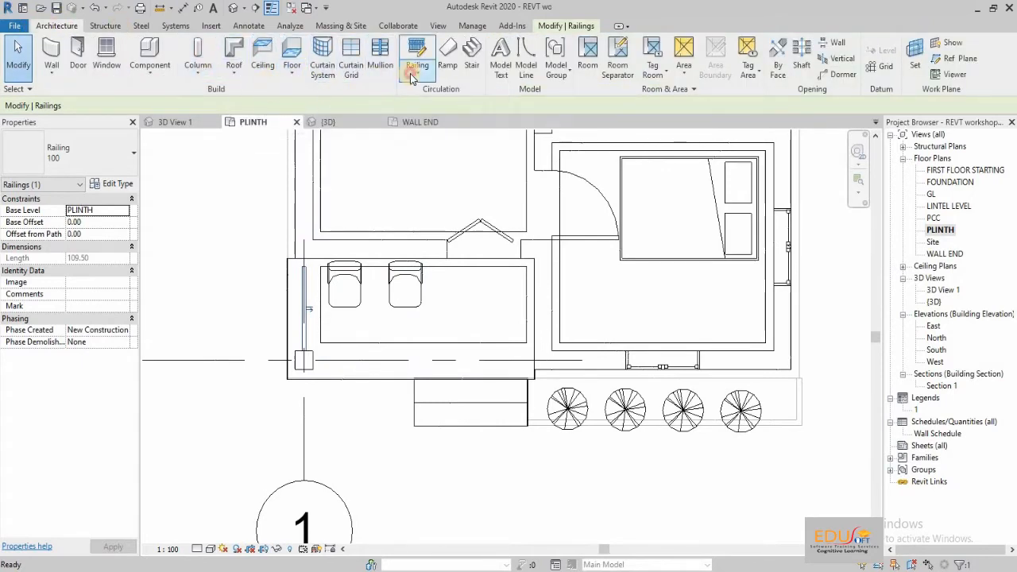
click(425, 96)
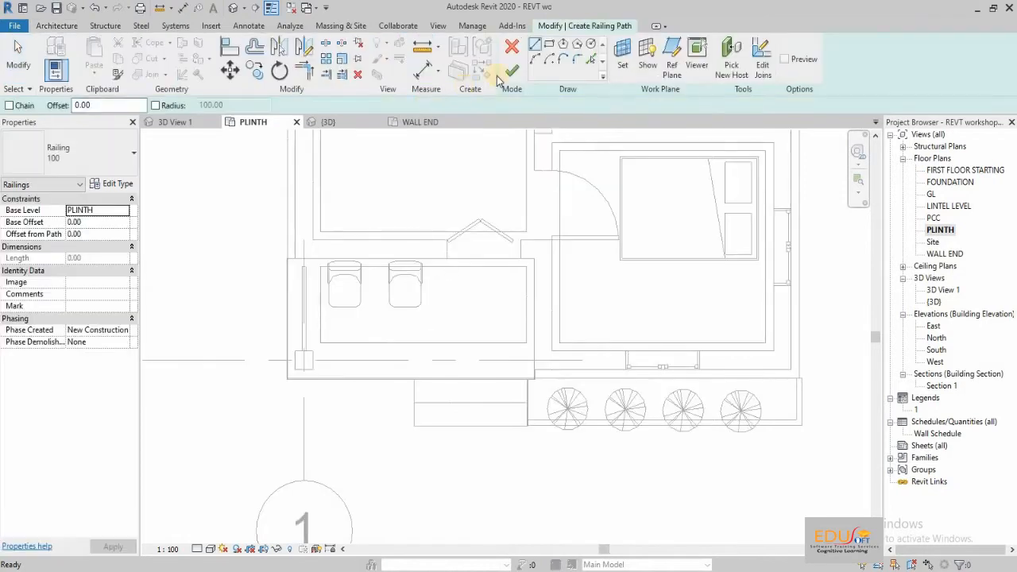
click(311, 360)
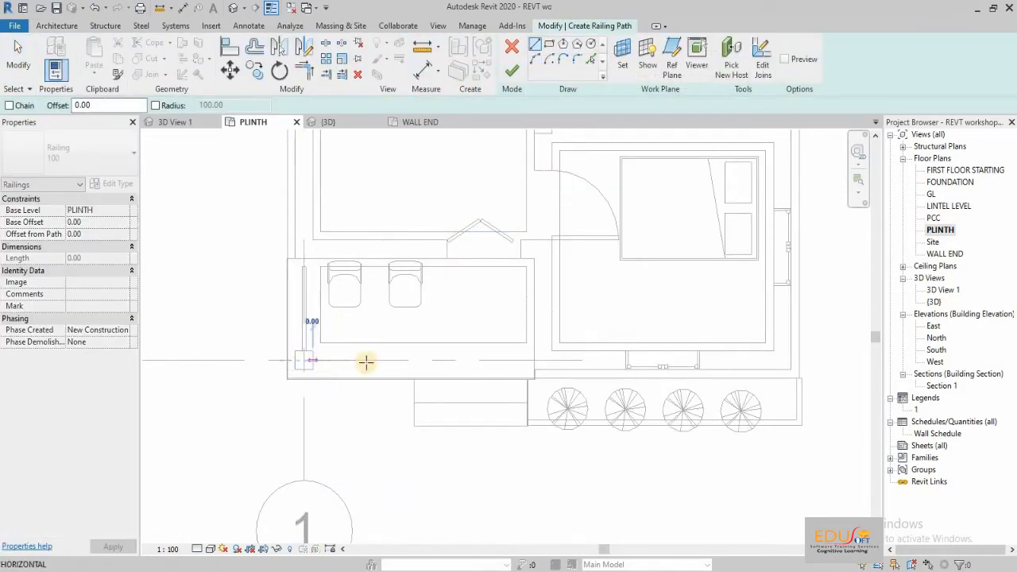
click(410, 360)
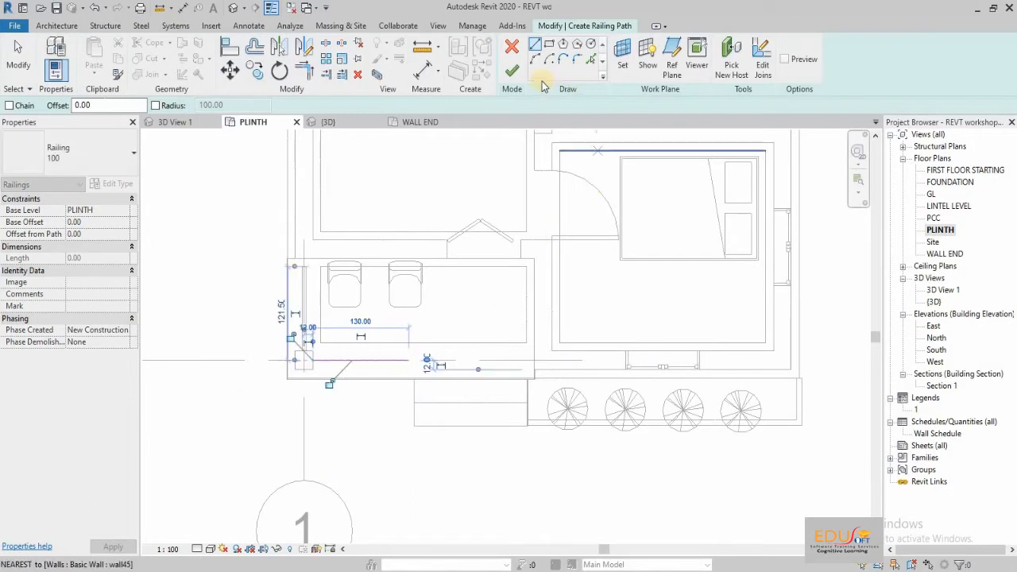
click(512, 71)
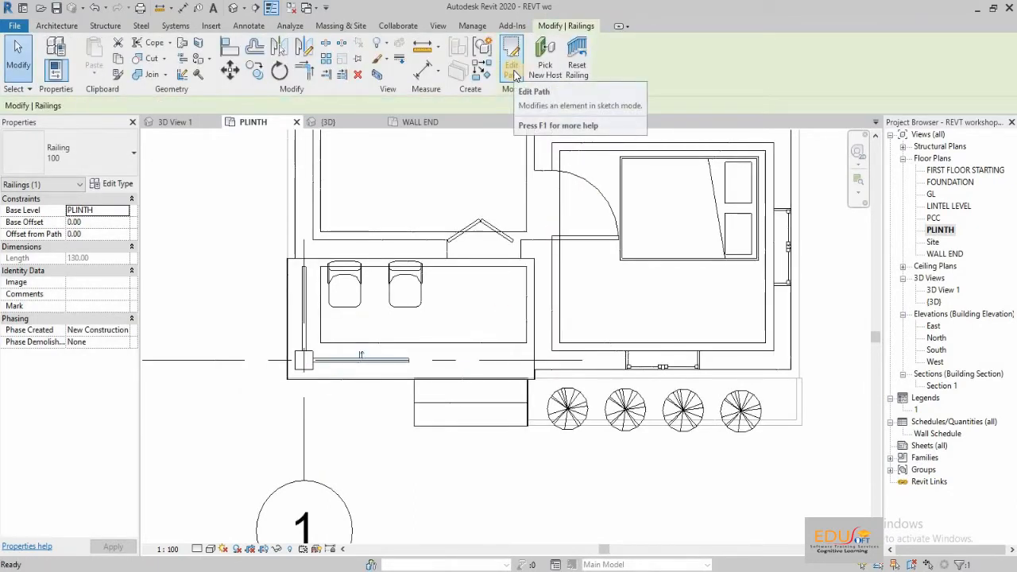
Select both porch railings in the {3D} view and set their type's top rail height to 100
double_click(934, 302)
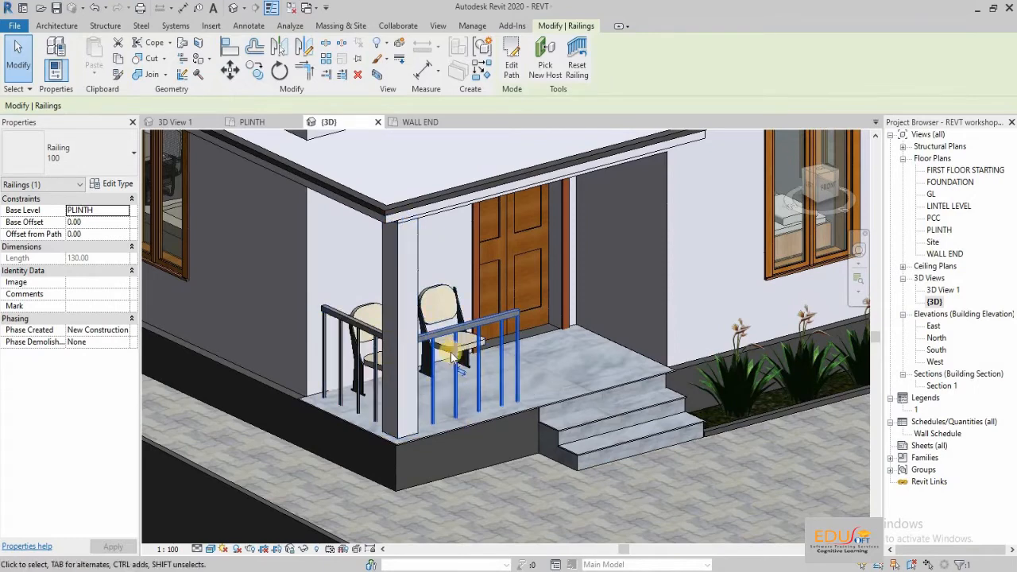
ctrl+click(367, 338)
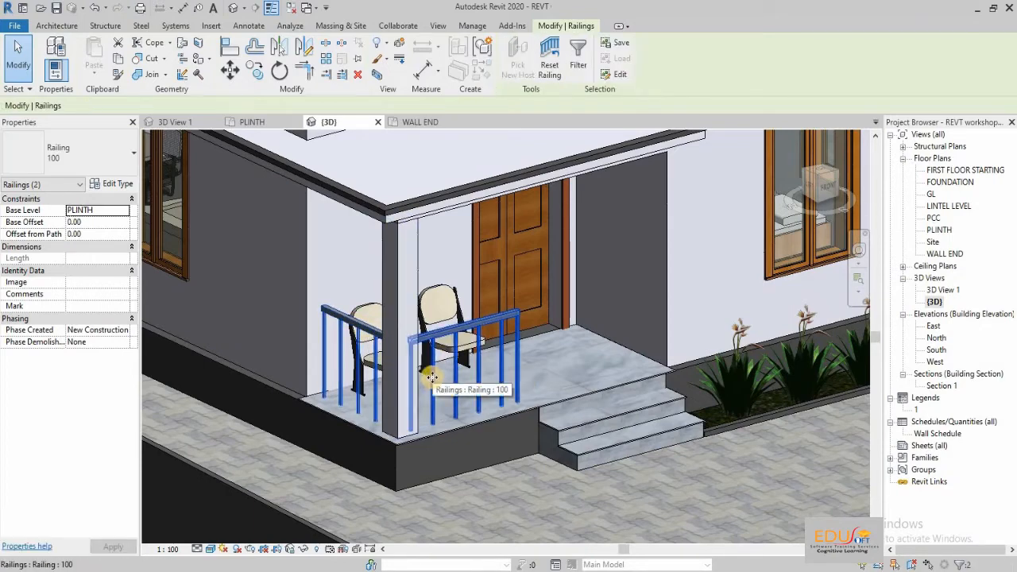
click(115, 186)
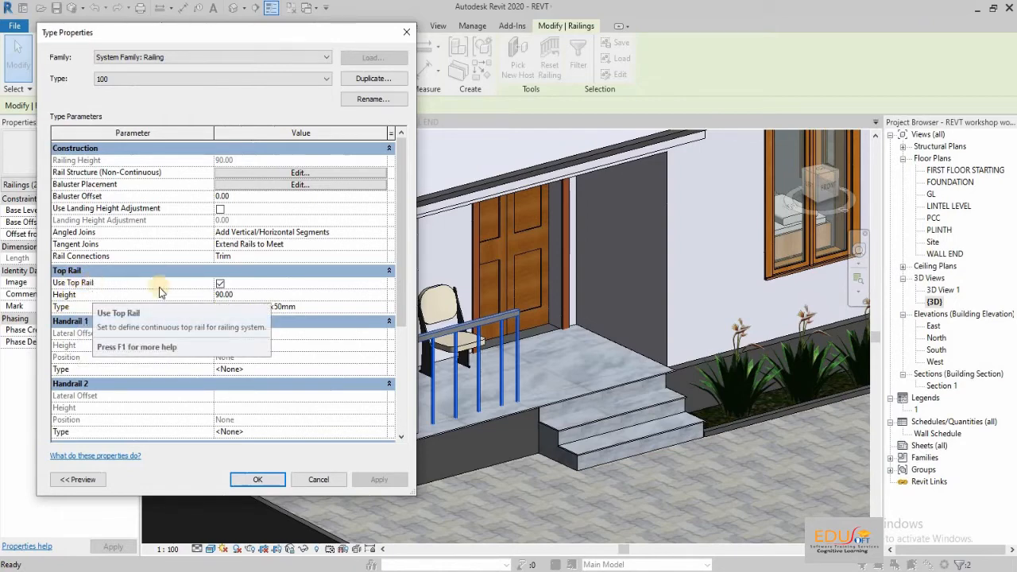
click(242, 295)
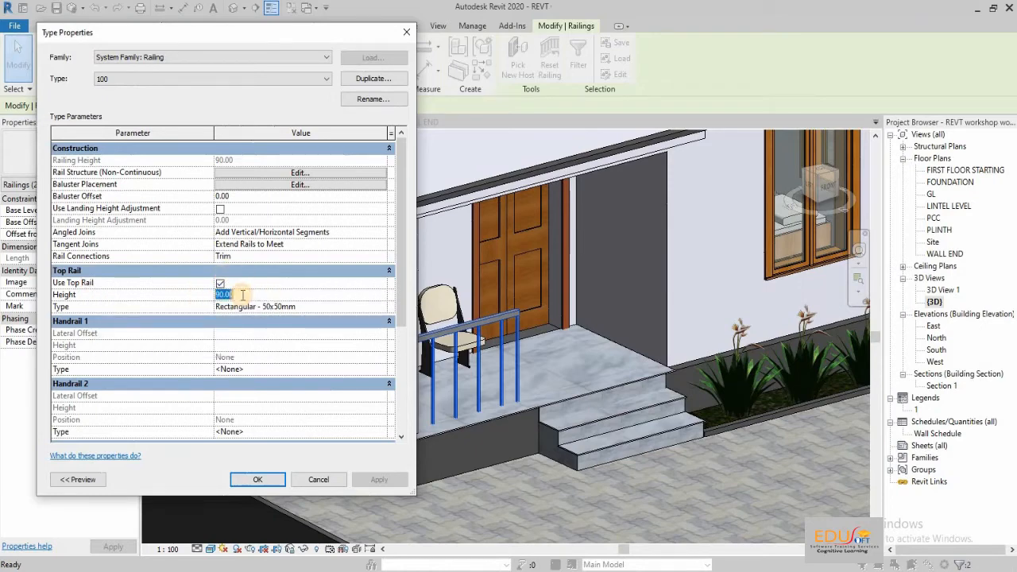
text(10)
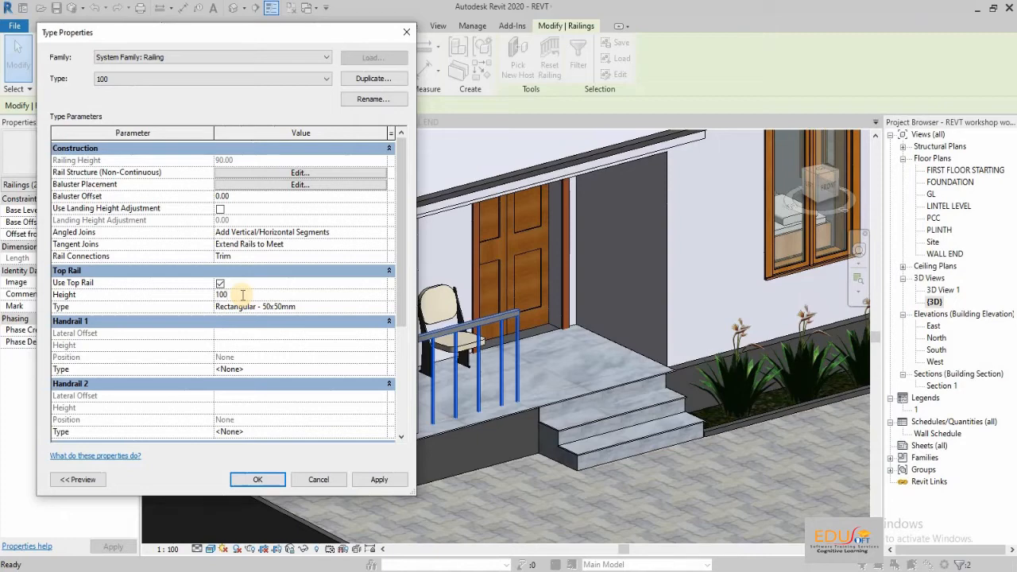
Change the top rail type's profile to M_Circular Handrail : 40mm and apply the railing type changes
click(383, 307)
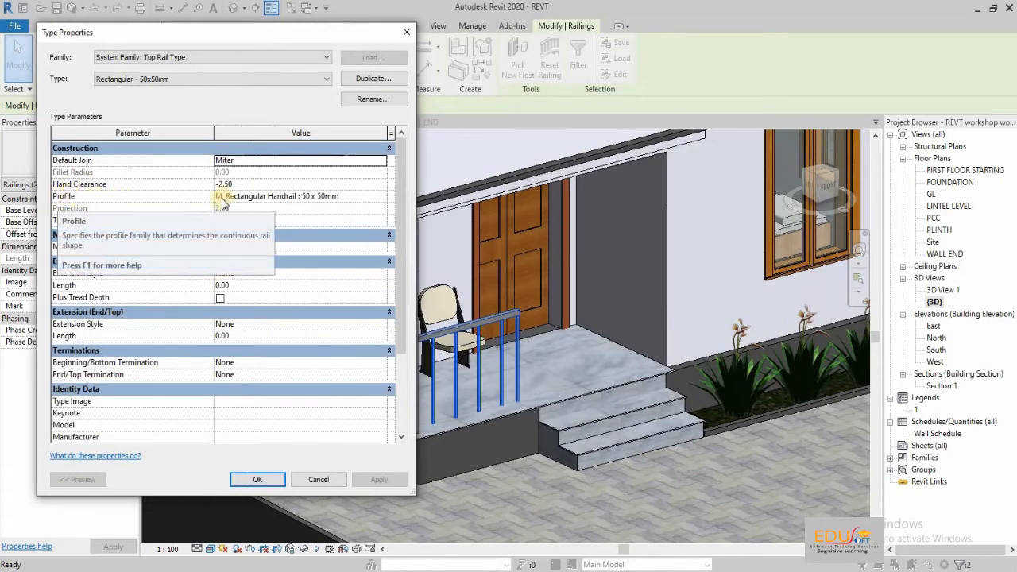
click(381, 197)
click(382, 196)
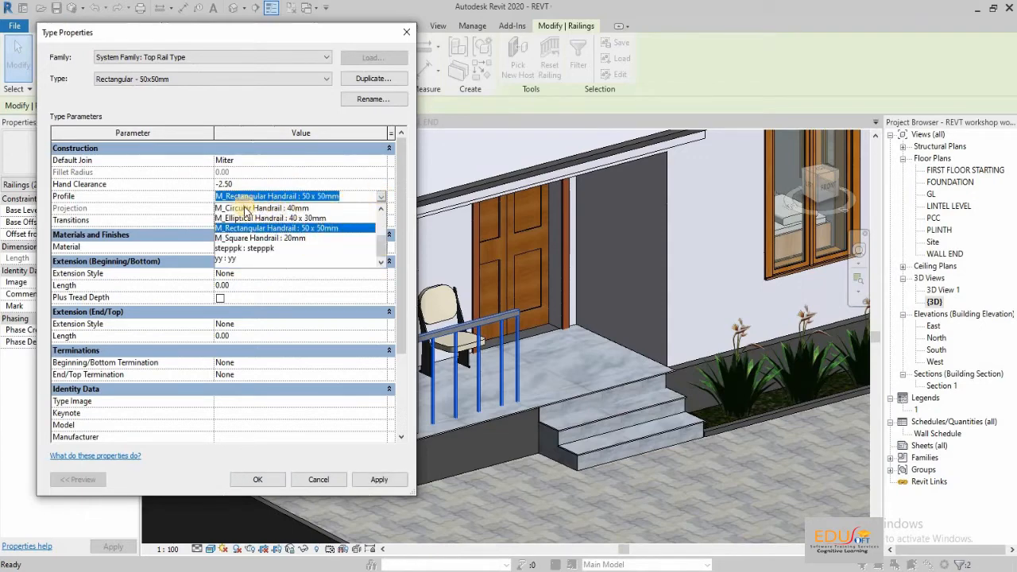
click(268, 208)
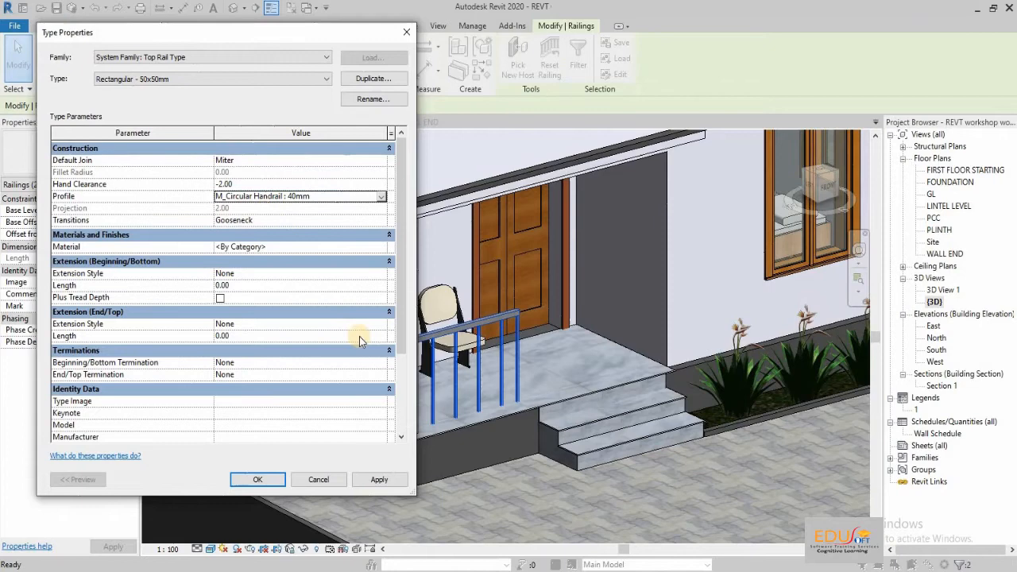
click(259, 480)
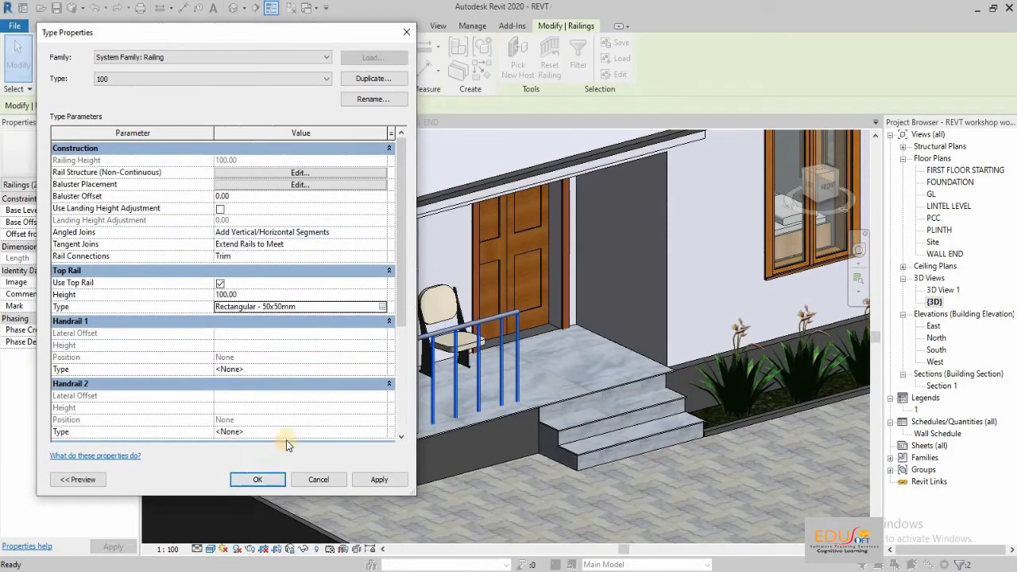
click(379, 480)
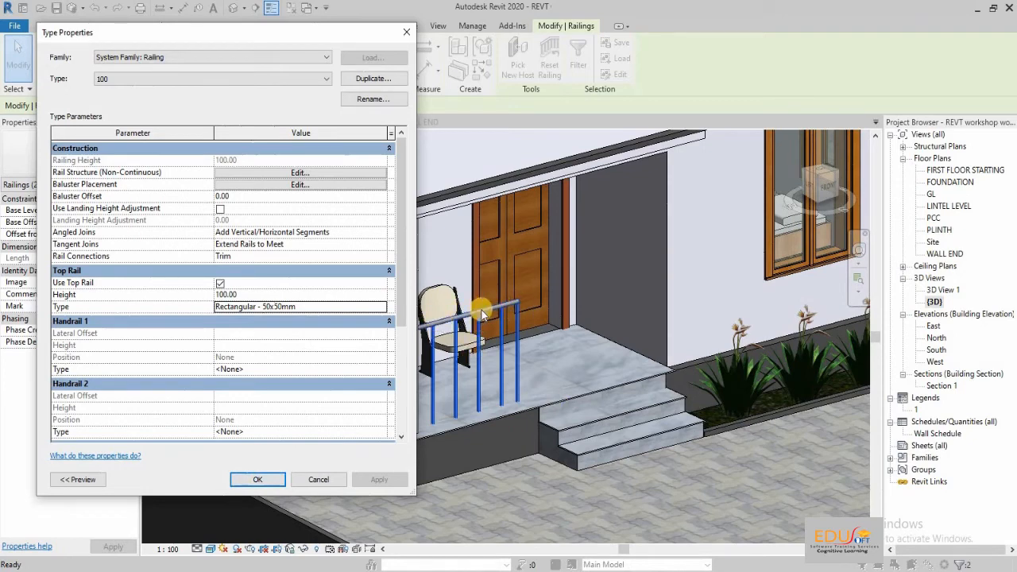
Insert two new rails in the non-continuous rail structure of railing type 100, keeping the porch railings in sight
drag(182, 32, 729, 36)
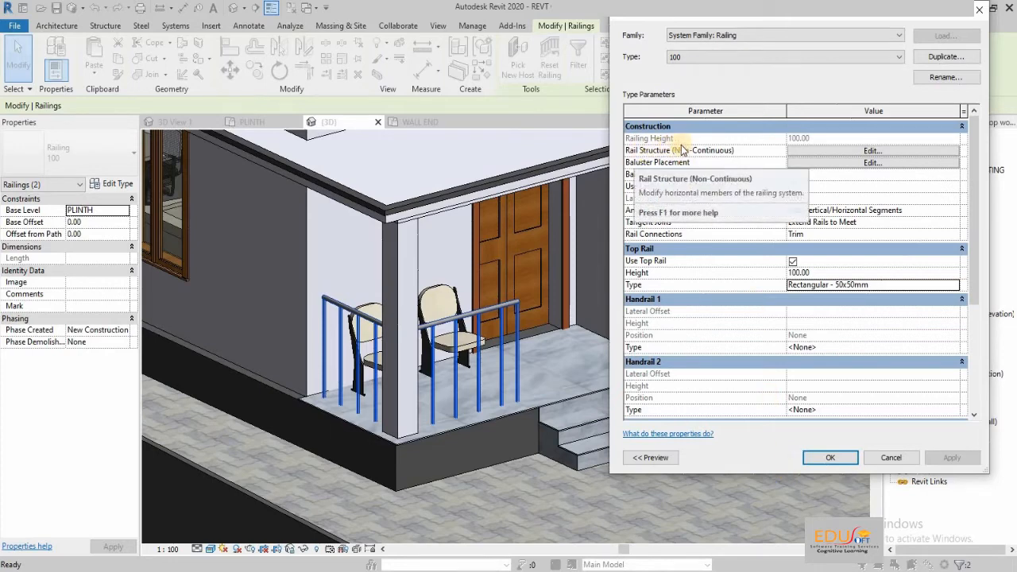
click(866, 151)
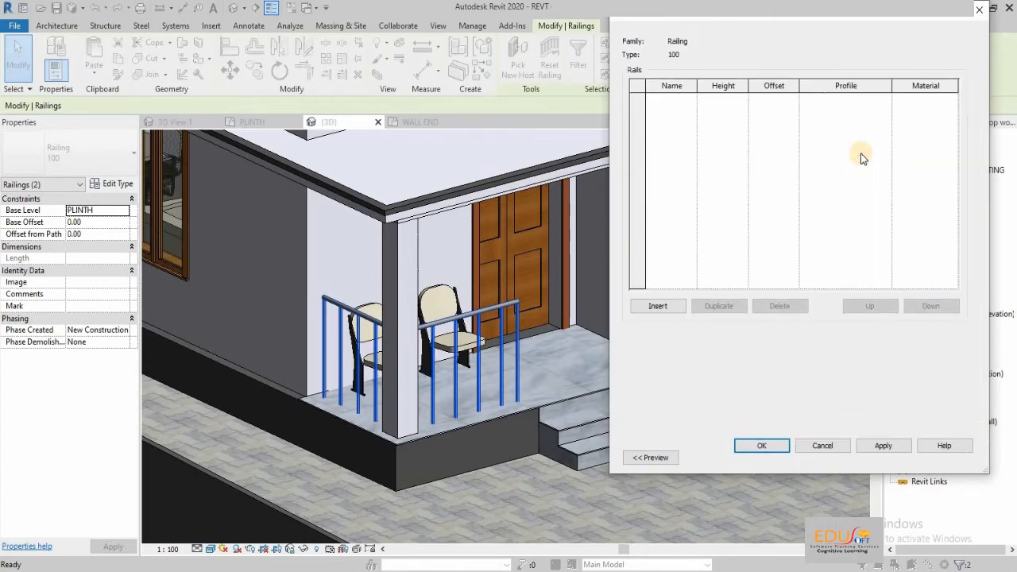
click(652, 307)
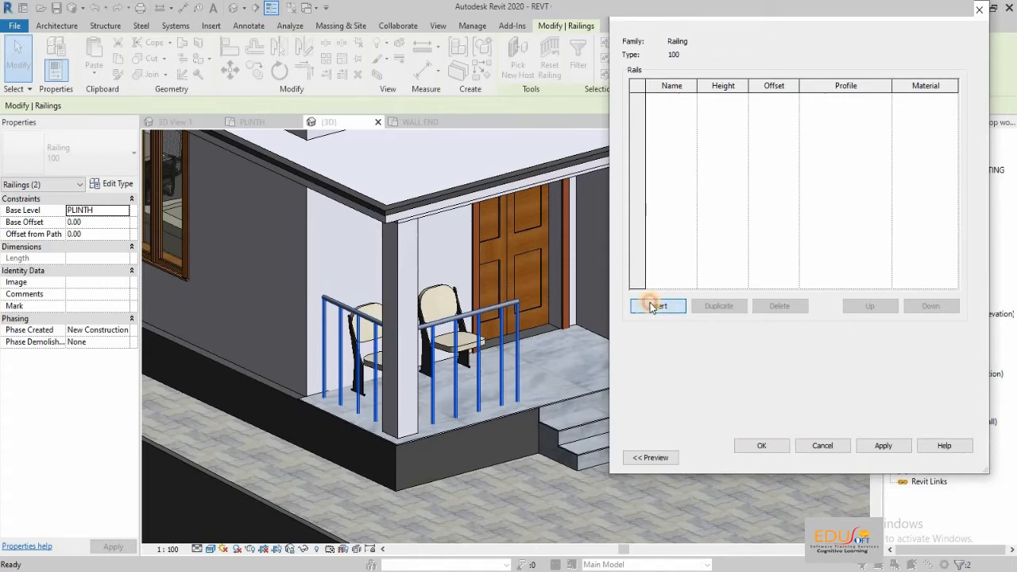
click(651, 307)
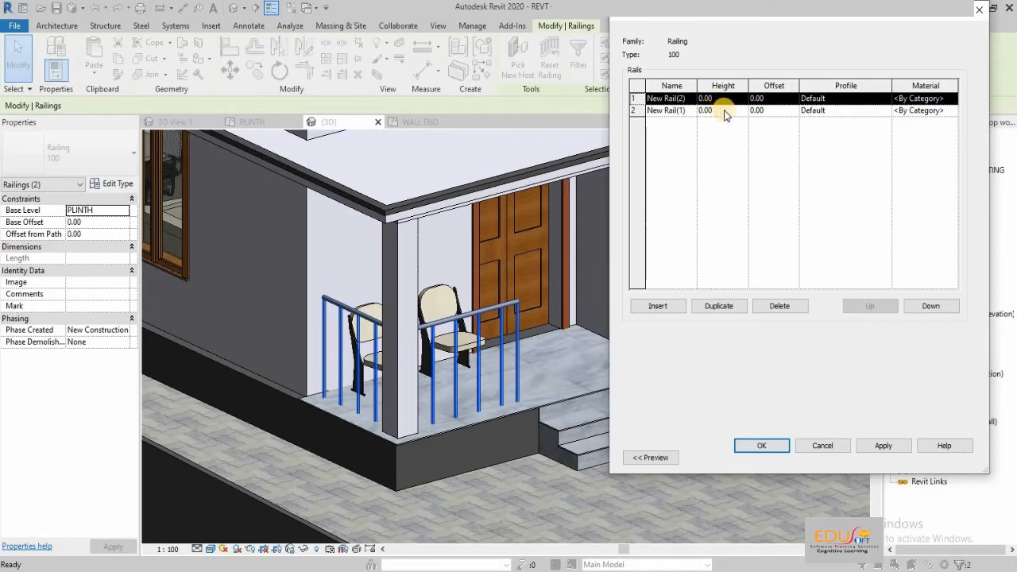
Set the heights of the two new rails to 50 and 70 and apply the change to railing type 100
click(706, 98)
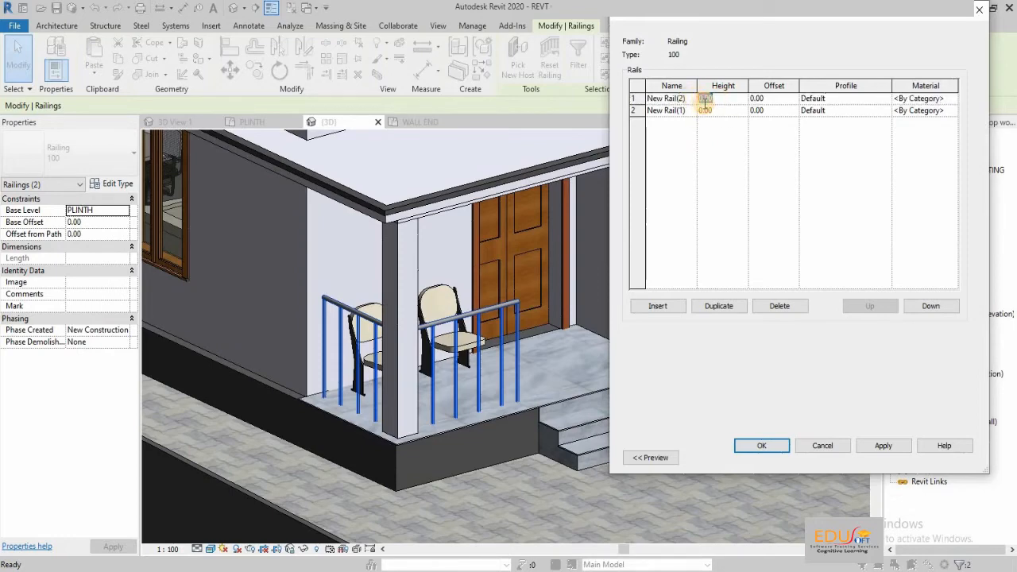
text(50)
click(721, 111)
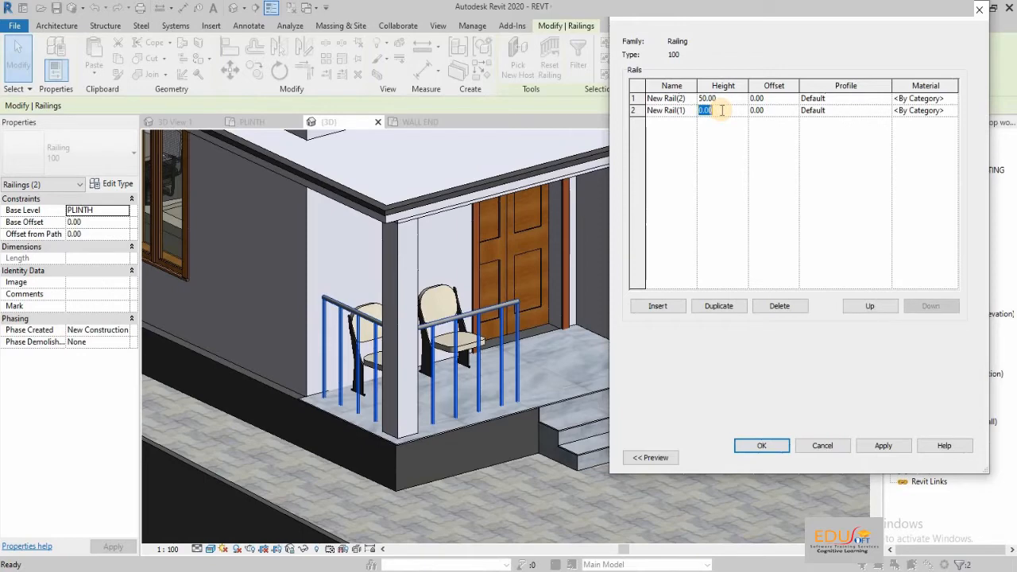
text(70)
click(760, 446)
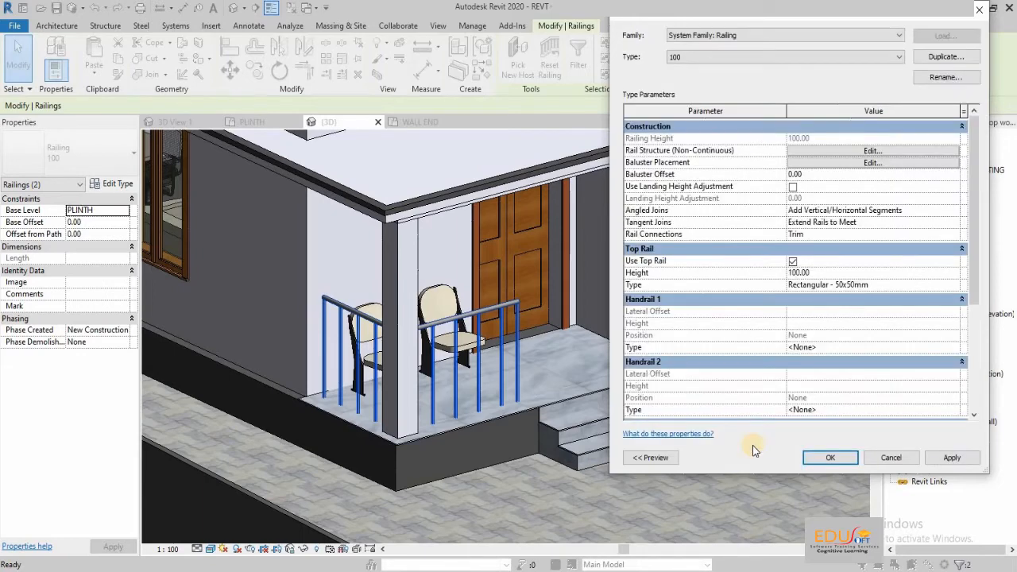
click(946, 463)
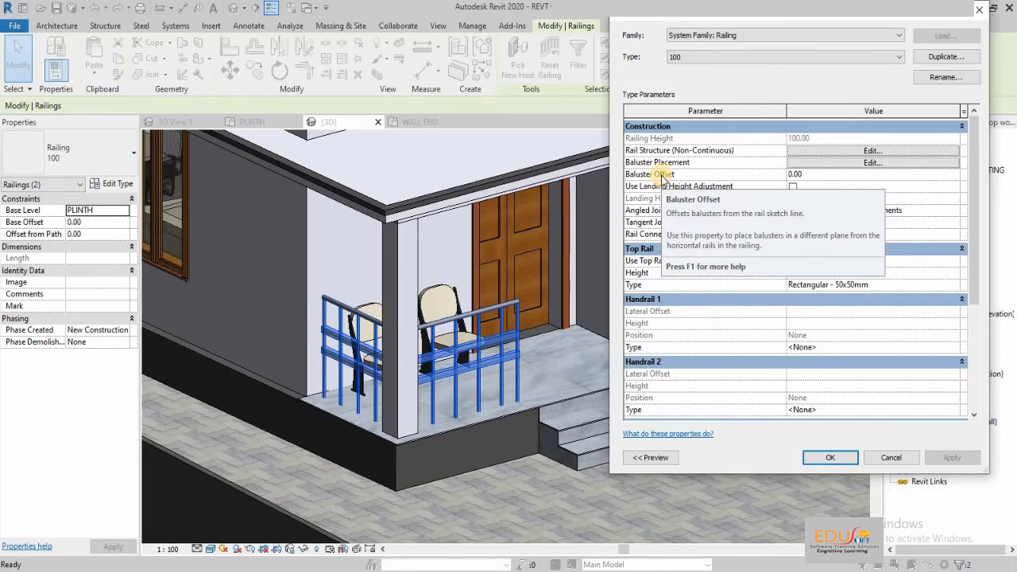
Change the regular baluster's family to M_Baluster - Round in the baluster placement of railing type 100
click(822, 164)
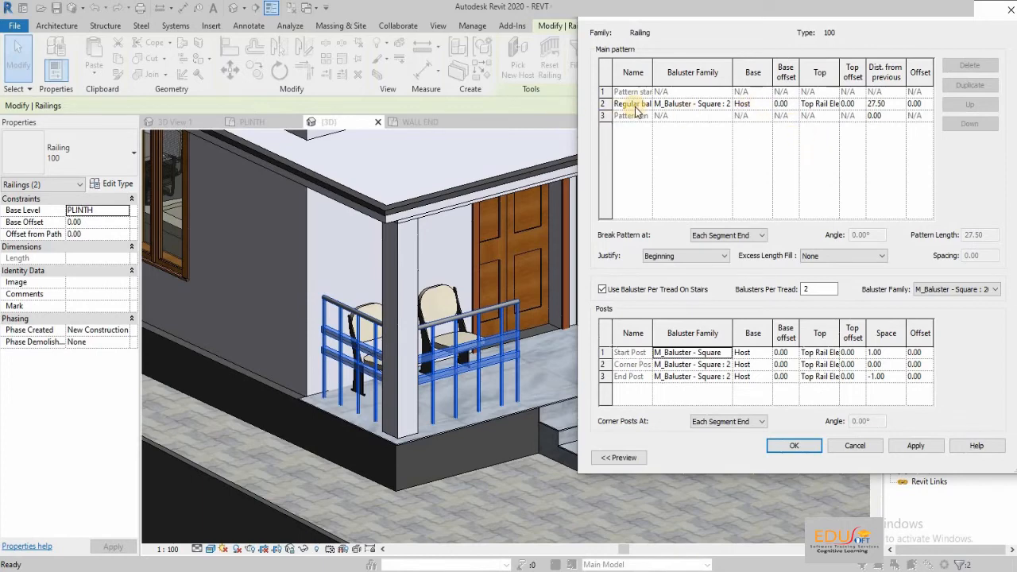
click(729, 104)
click(729, 104)
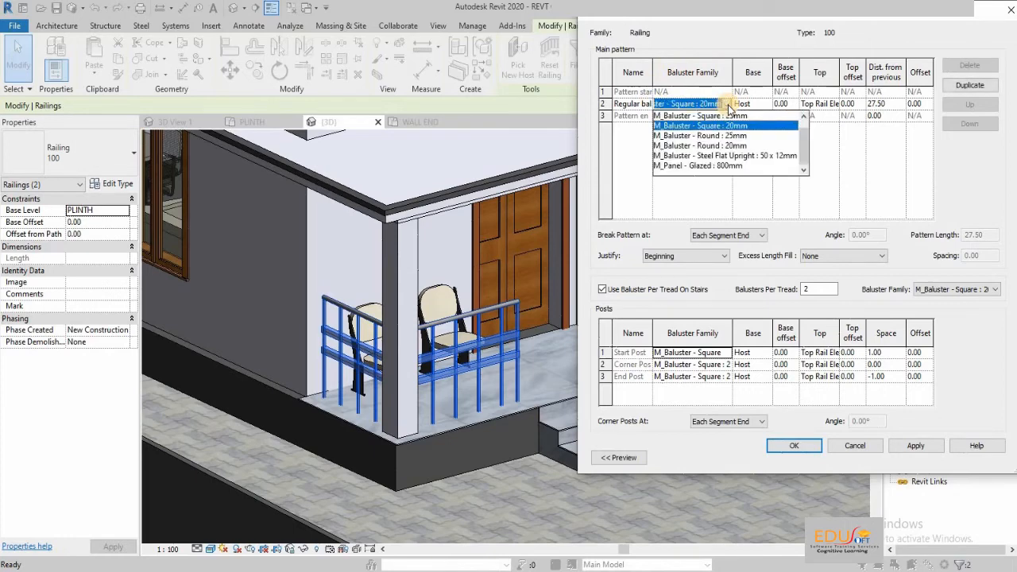
click(706, 139)
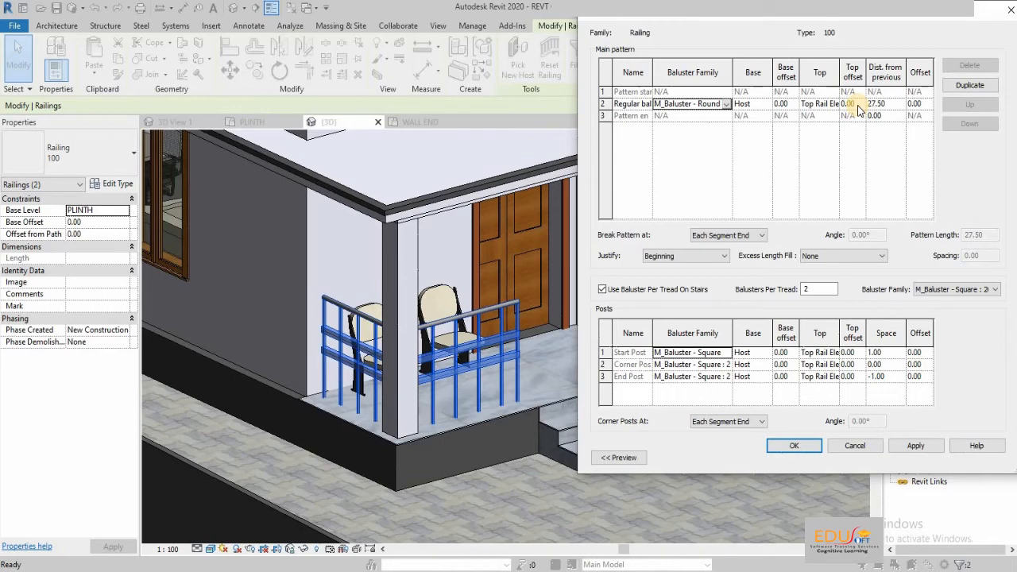
Set the regular baluster's base offset to 30 and top offset to -20, and apply the change to the railing type
click(781, 104)
click(781, 104)
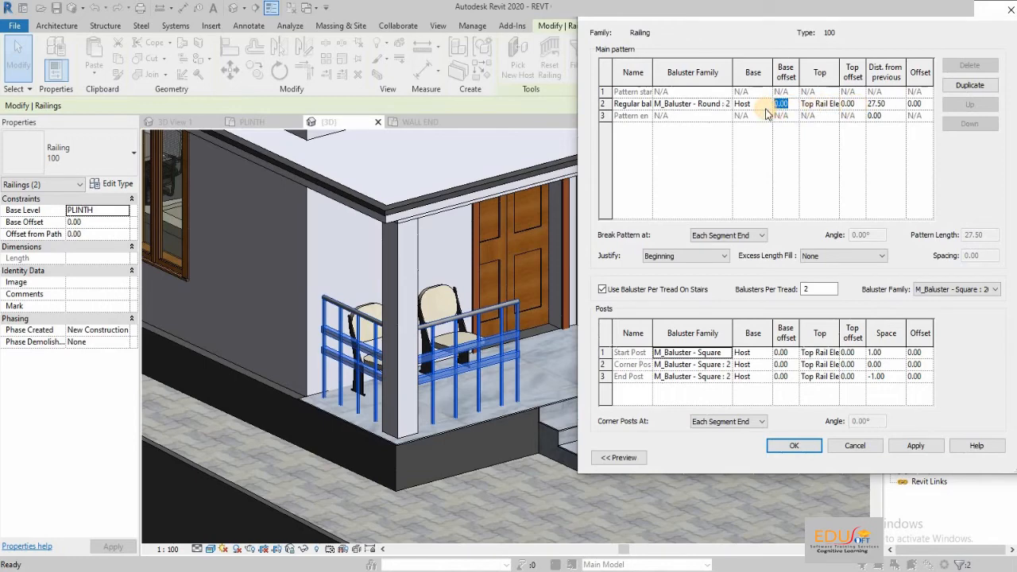
text(30)
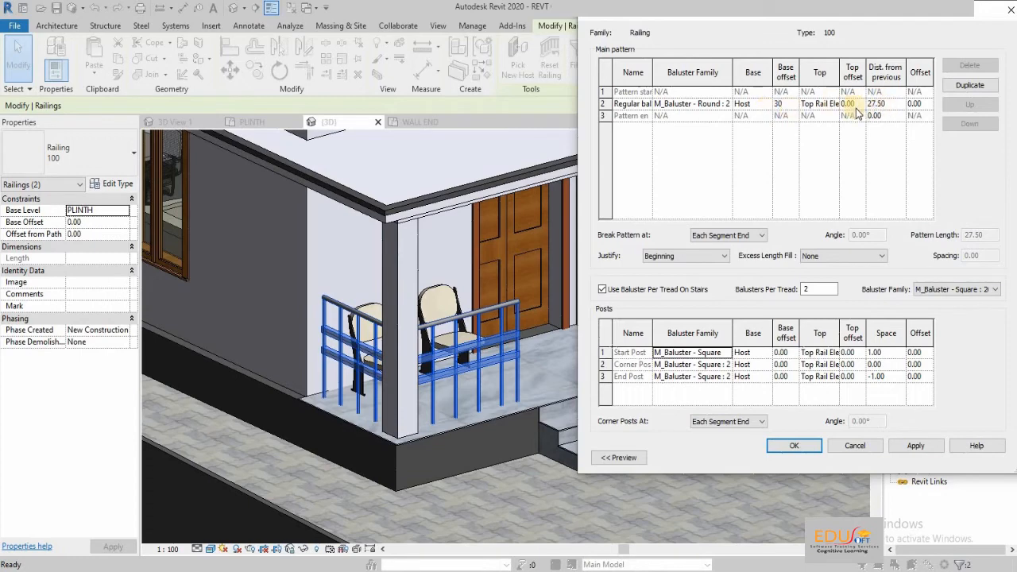
click(858, 104)
text(-20)
click(794, 446)
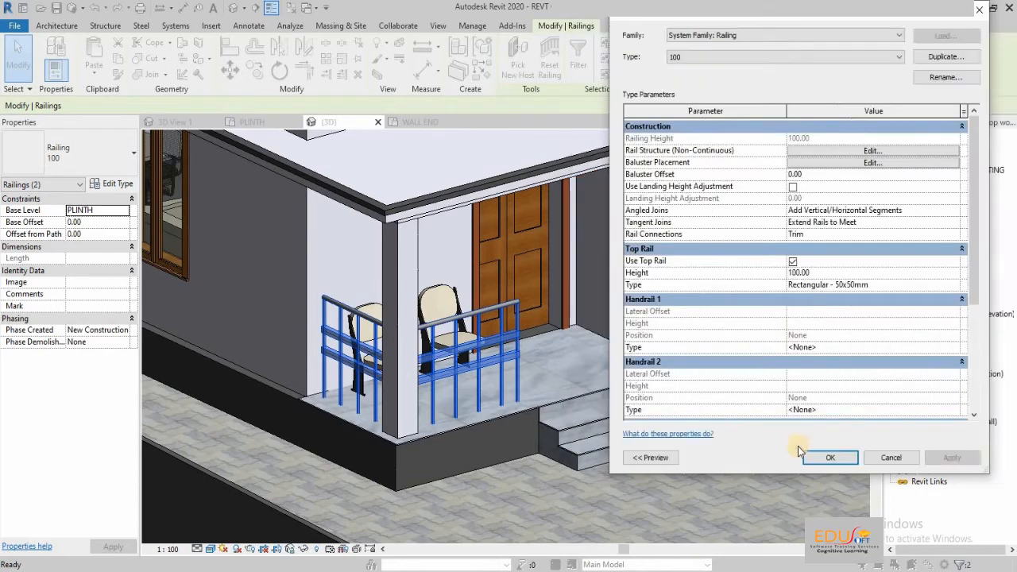
click(956, 460)
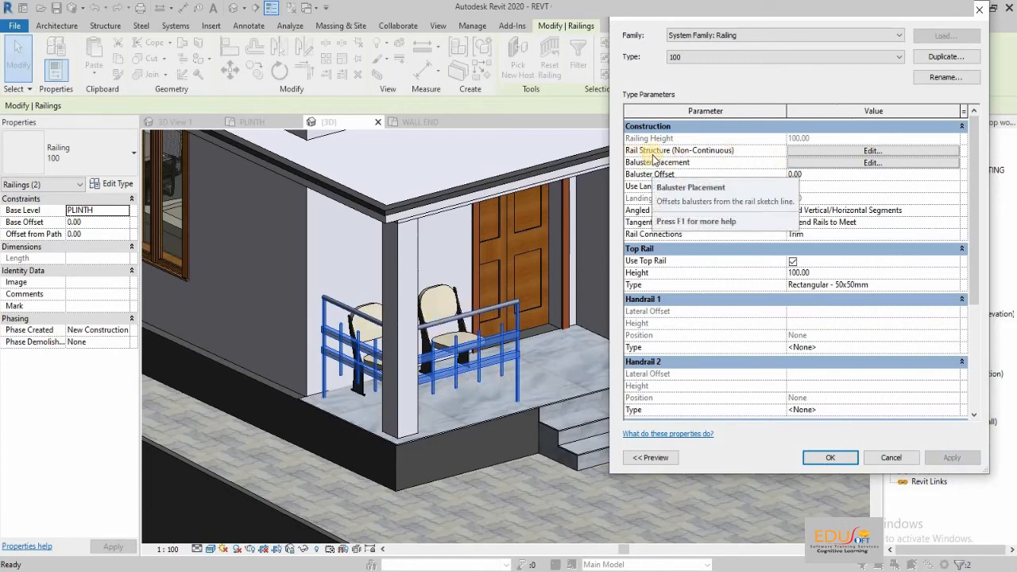
Reset the regular baluster's base offset and top offset to 0 and apply the change to the railing type
click(817, 165)
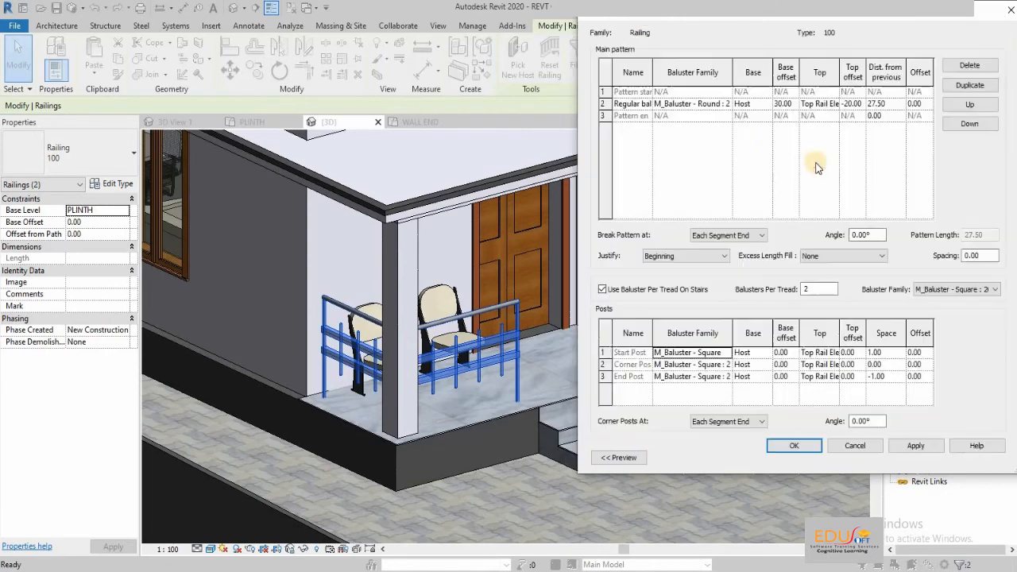
click(790, 104)
drag(791, 104, 767, 107)
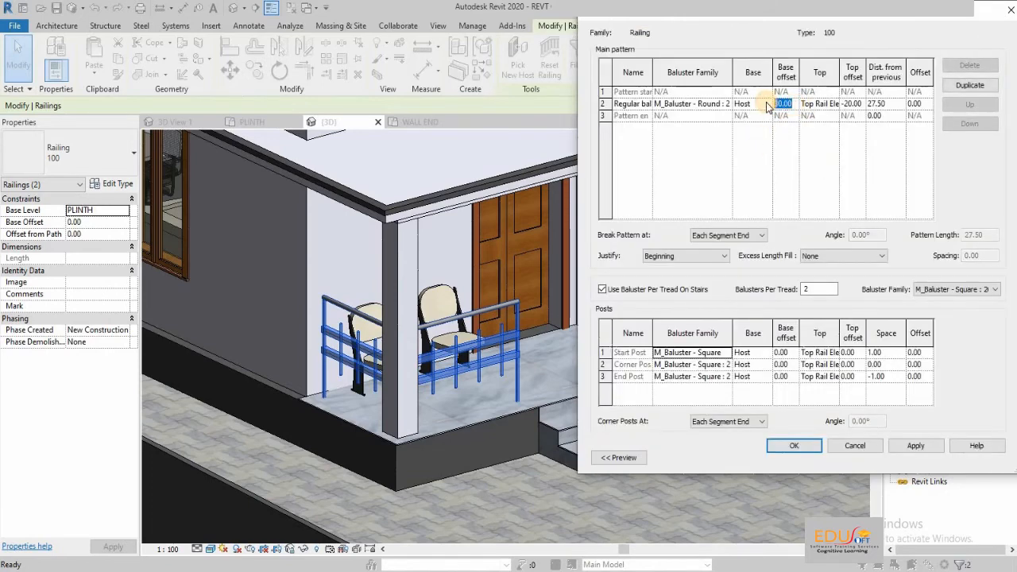
text(0)
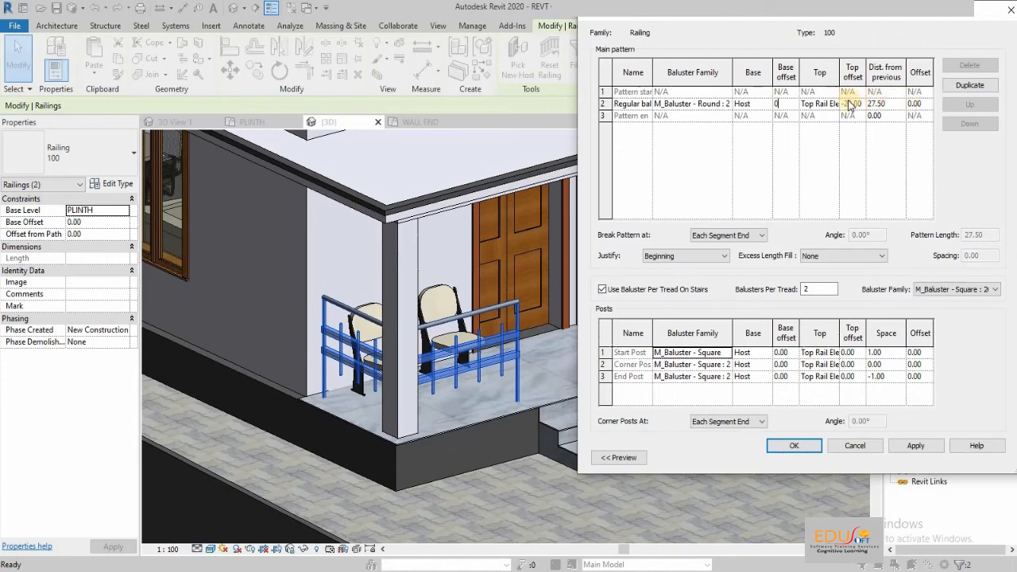
click(858, 105)
drag(860, 104, 840, 103)
text(0)
click(795, 446)
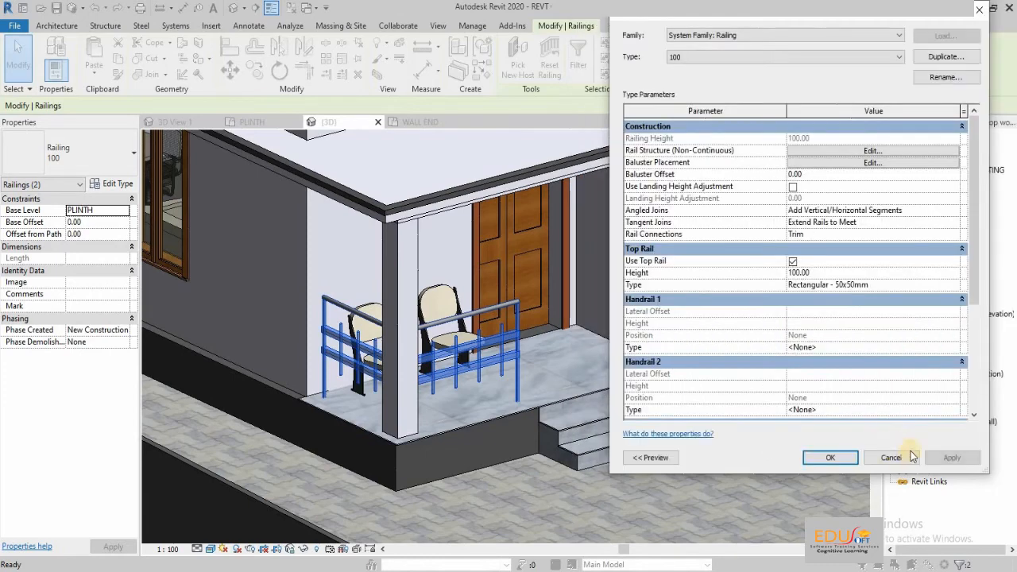
click(951, 458)
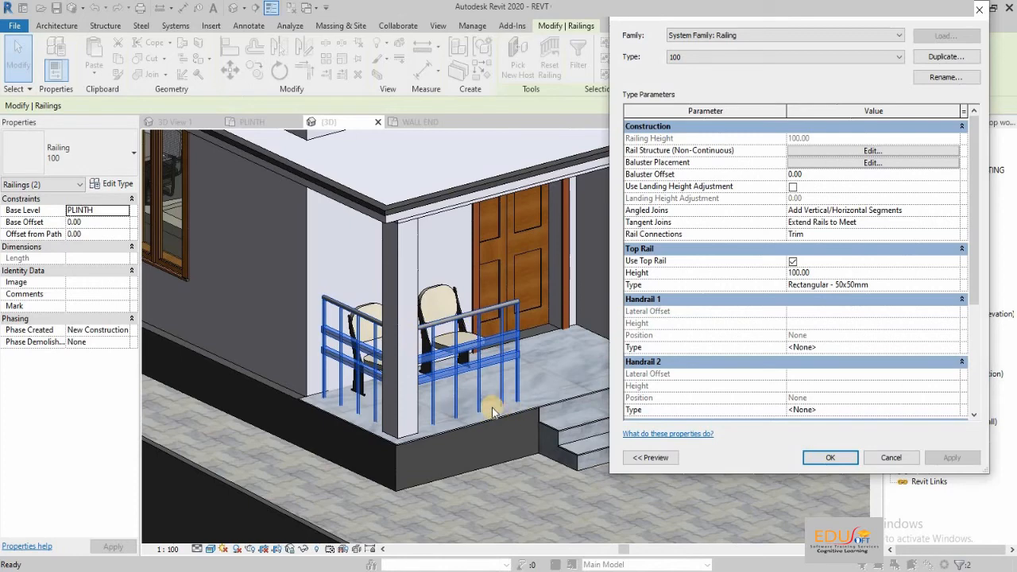
Set the regular baluster's distance from previous to 40 and apply the change to the railing type
click(863, 164)
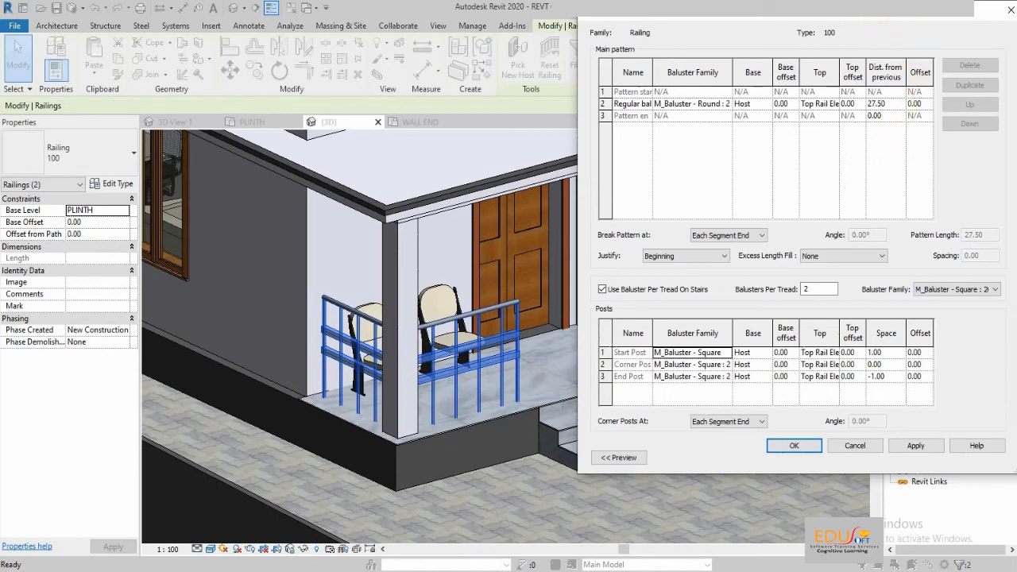
click(890, 103)
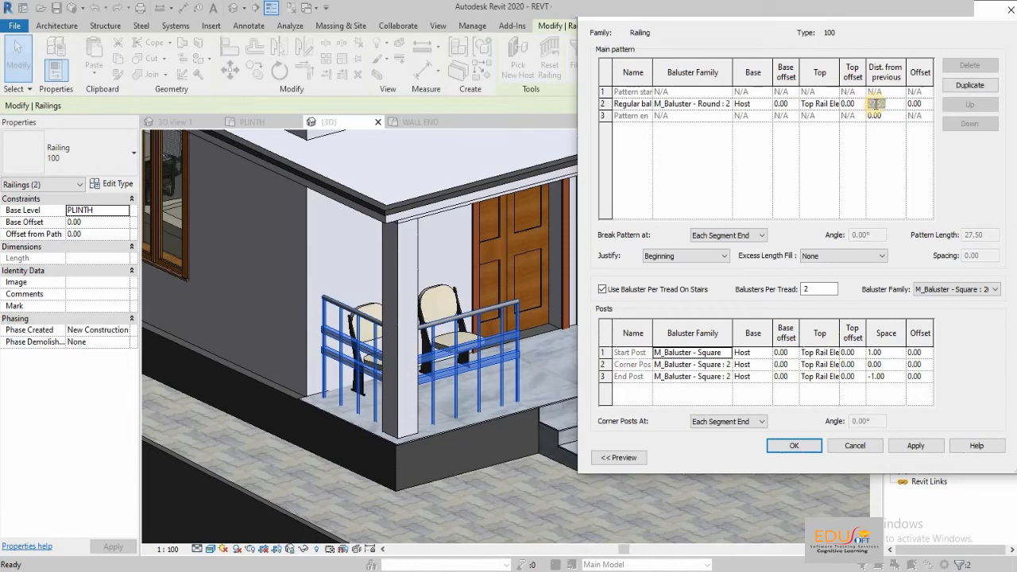
text(40)
click(807, 445)
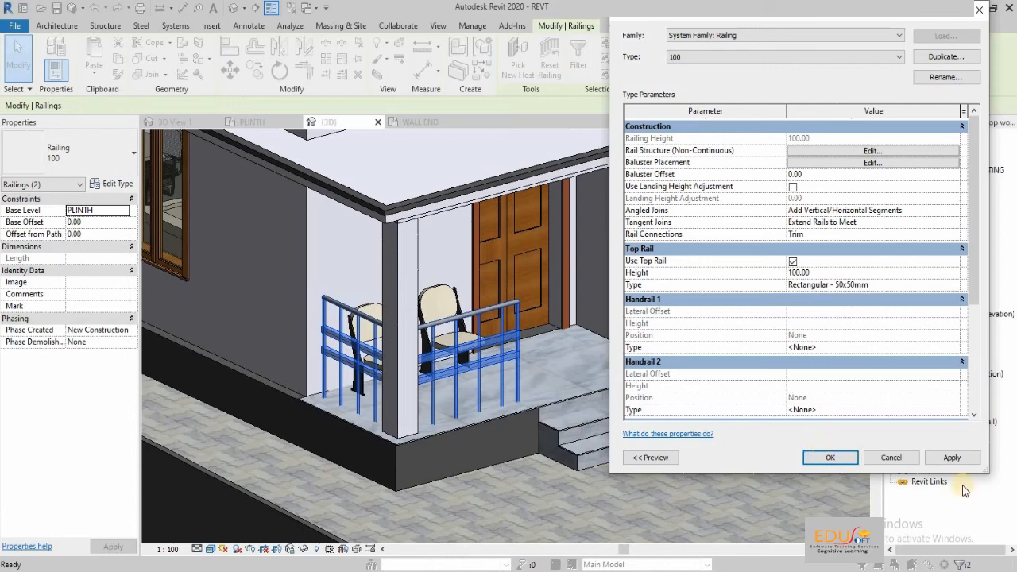
click(950, 458)
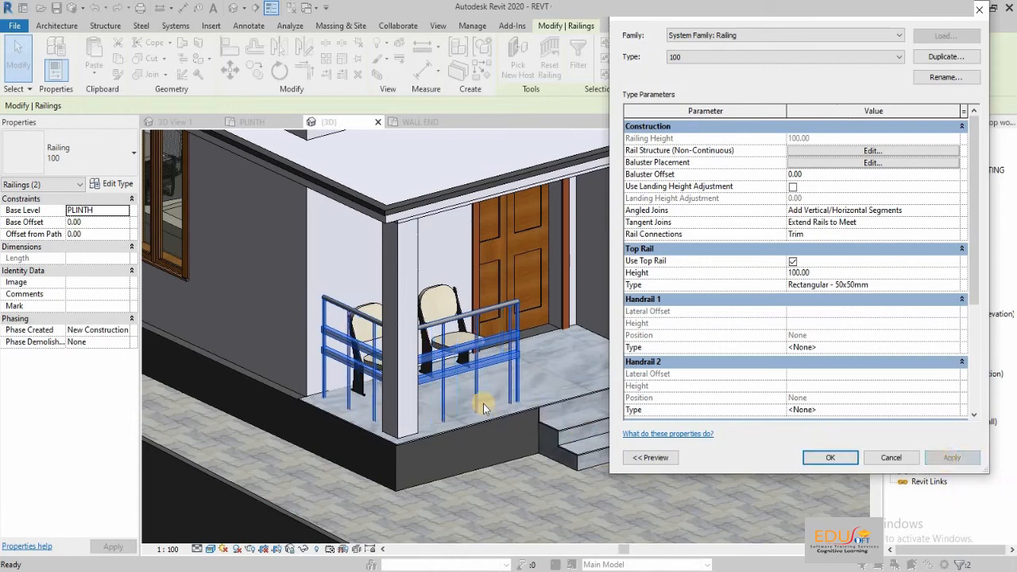
Set the regular baluster's distance from previous to 10, apply it to the porch railings and finish editing the railing type
click(832, 163)
click(874, 104)
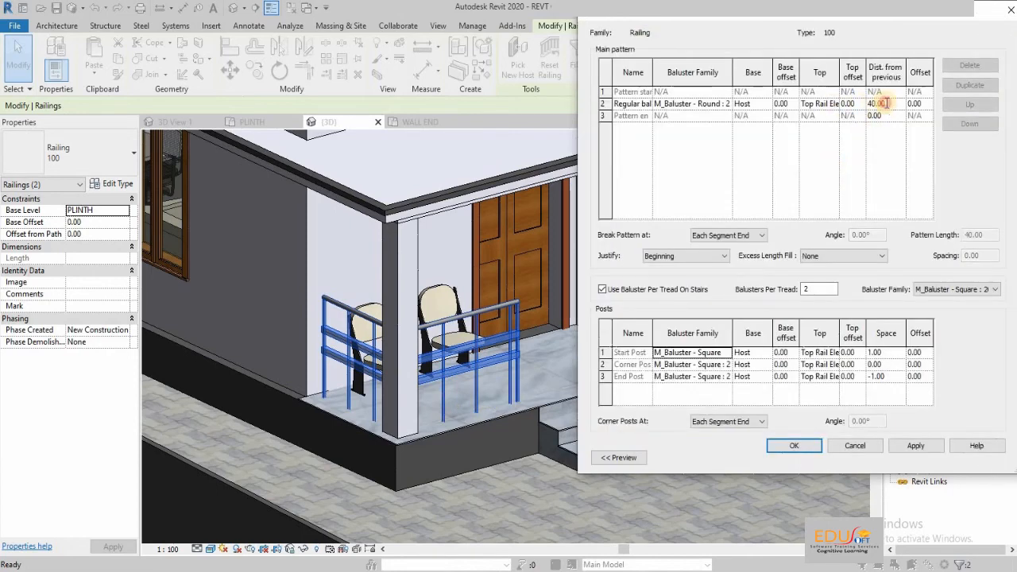
text(1)
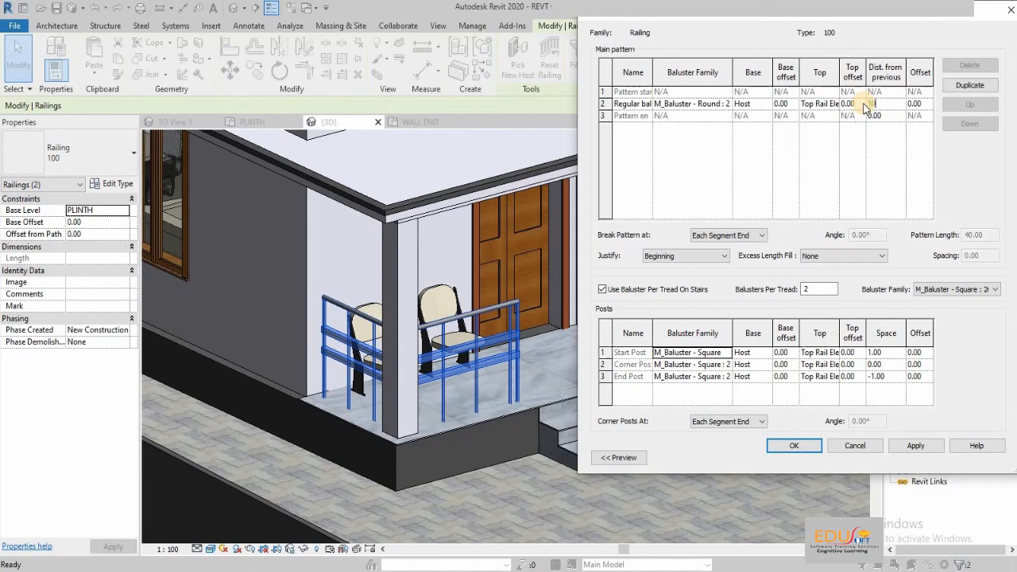
text(0)
click(914, 445)
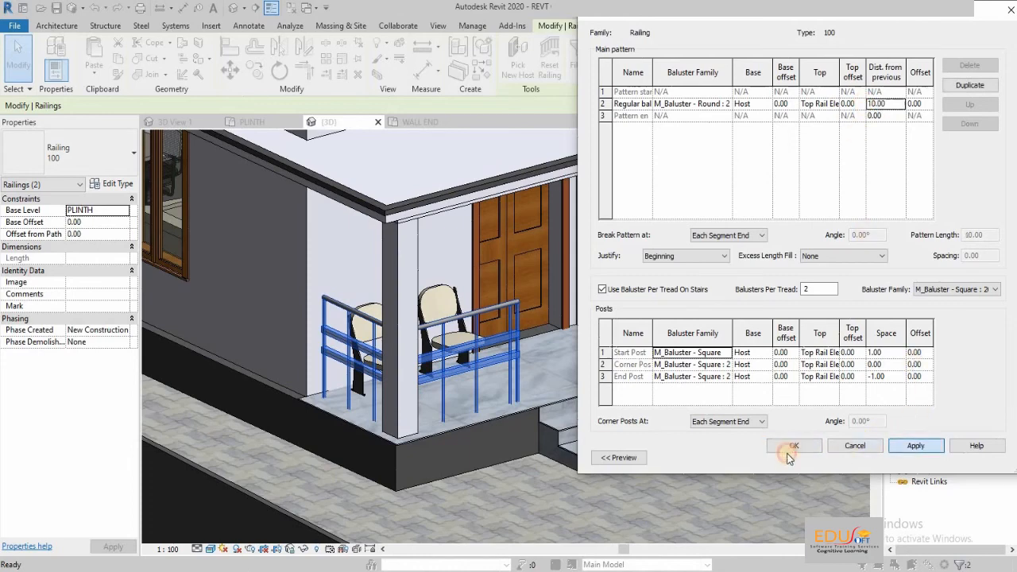
click(791, 445)
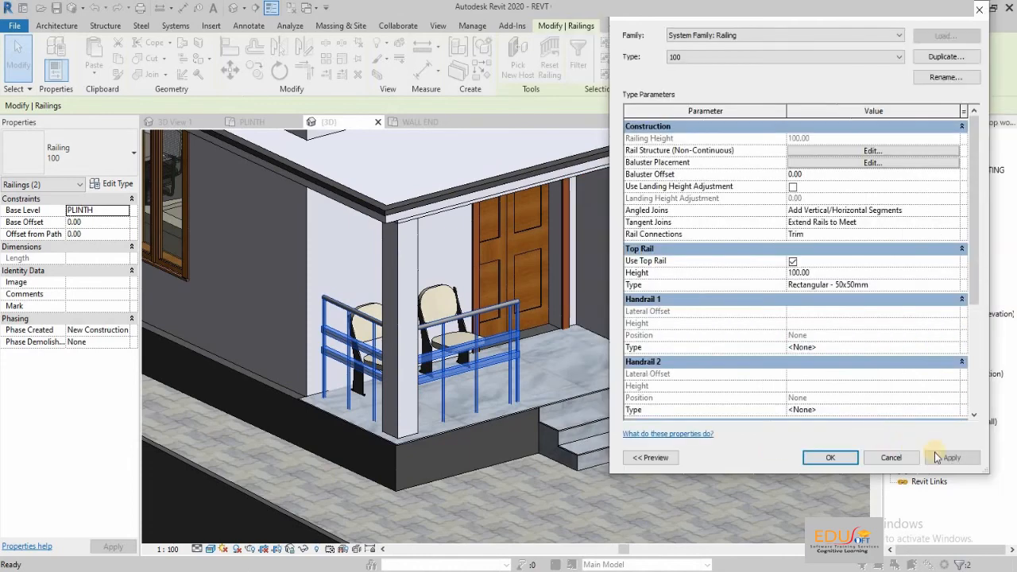
click(951, 458)
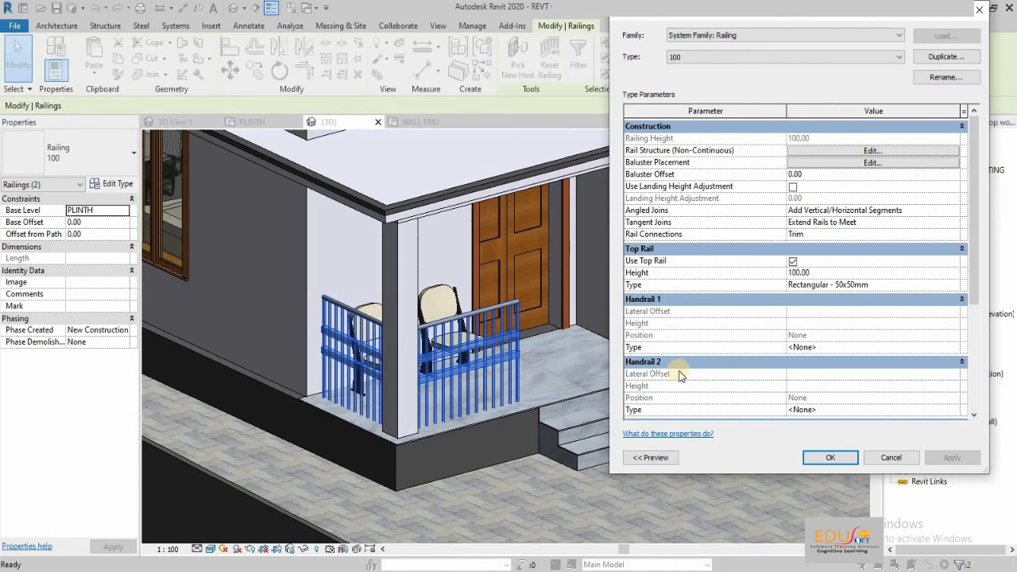
click(819, 461)
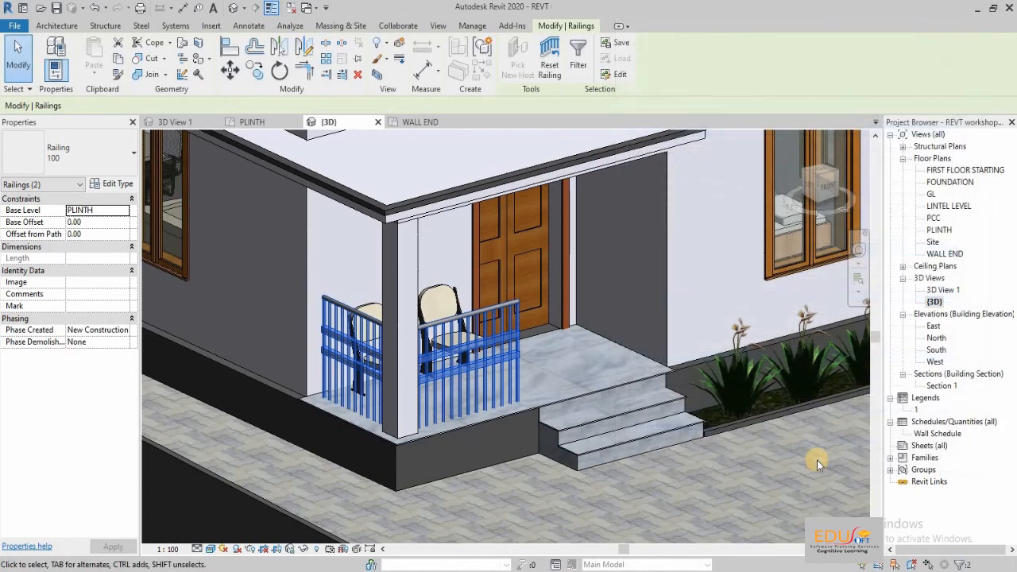